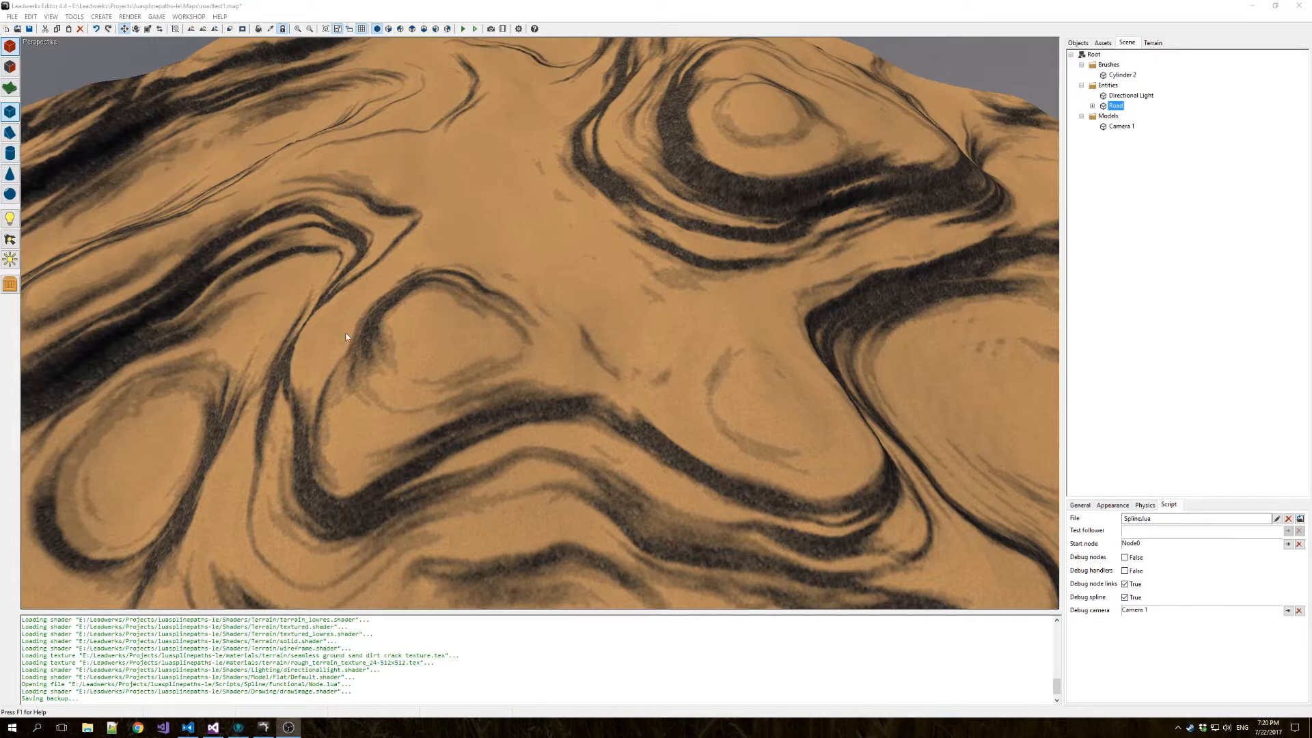
Fly over the desert terrain and examine where the road's spline nodes are placed.
right_click_drag(460, 354, 89, 249)
key("w")
key("d")
key("w")
key("s")
key("w")
key("a")
key("w")
right_click_drag(786, 253, 807, 191)
left_click(714, 216)
key("w")
key("a")
key("a")
key("a")
key("s")
key("d")
key("w")
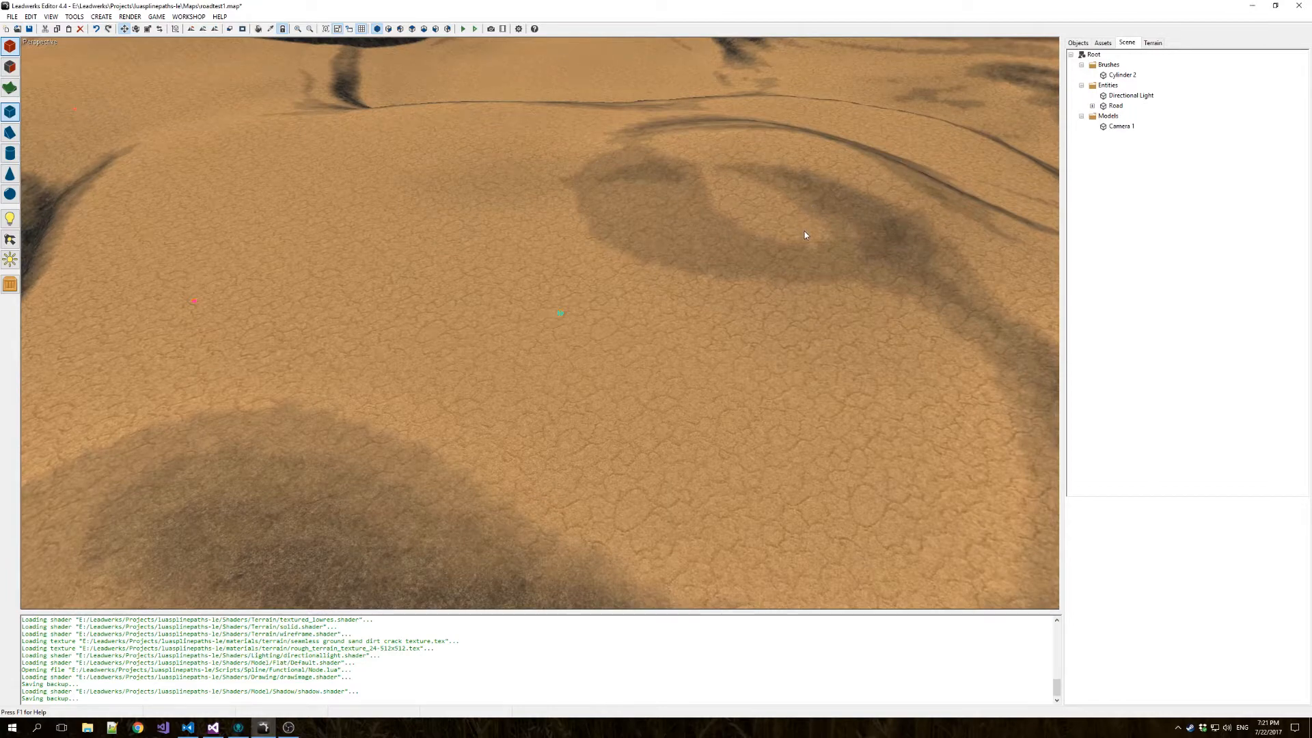
right_click_drag(756, 378, 605, 224)
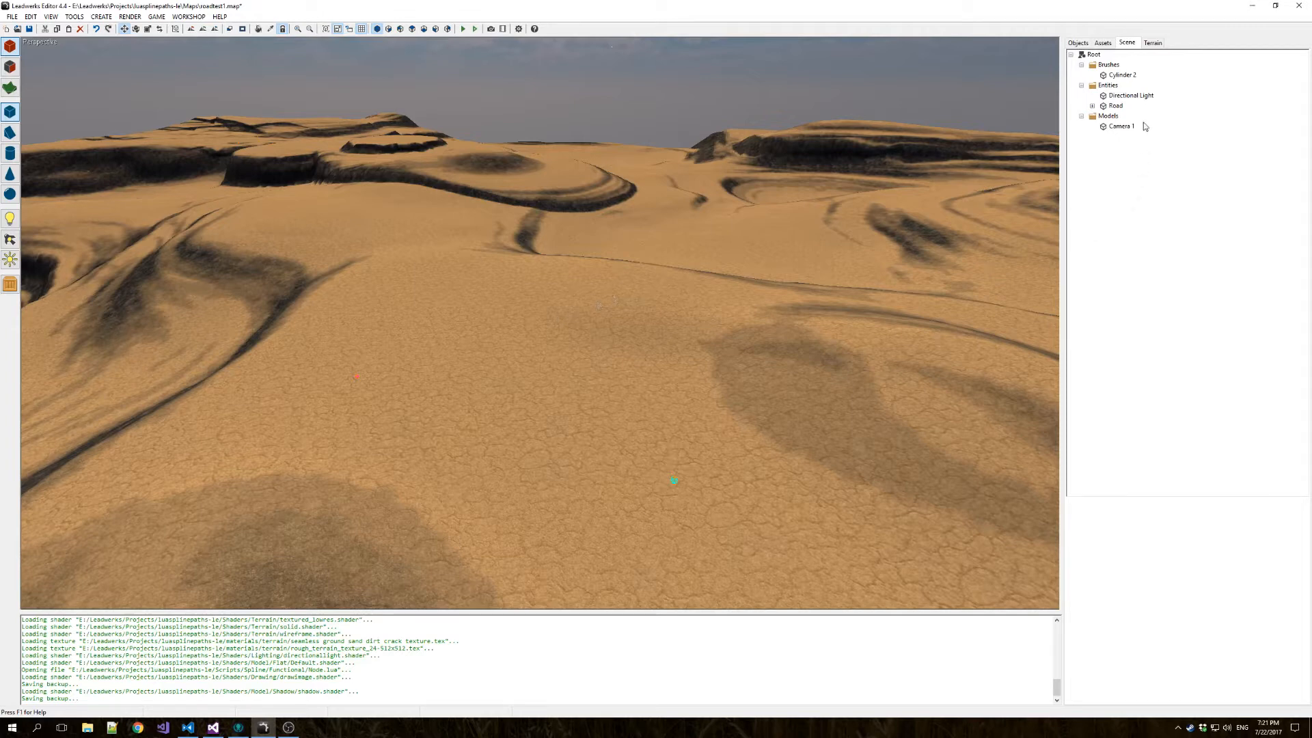
Turn on Debug handlers and Debug nodes for the Road entity's Spline.lua script.
left_click(1114, 105)
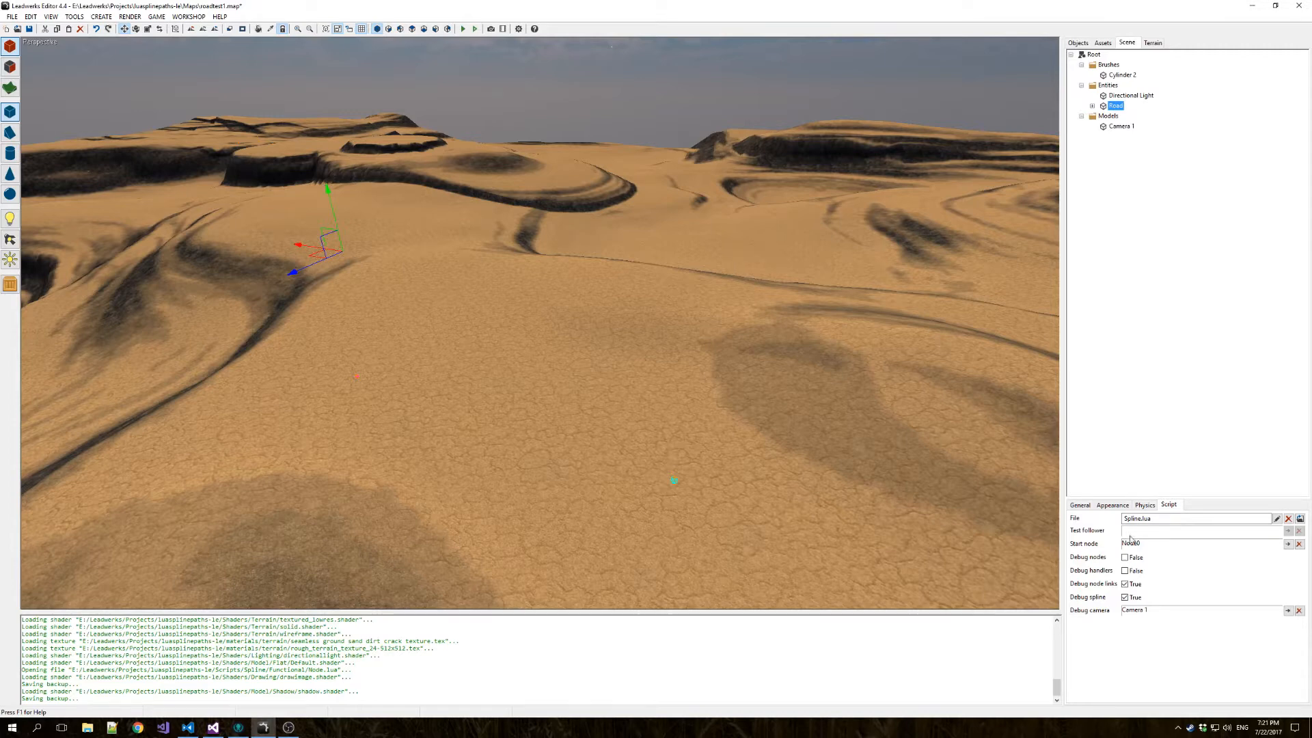
left_click(1128, 571)
left_click(1126, 557)
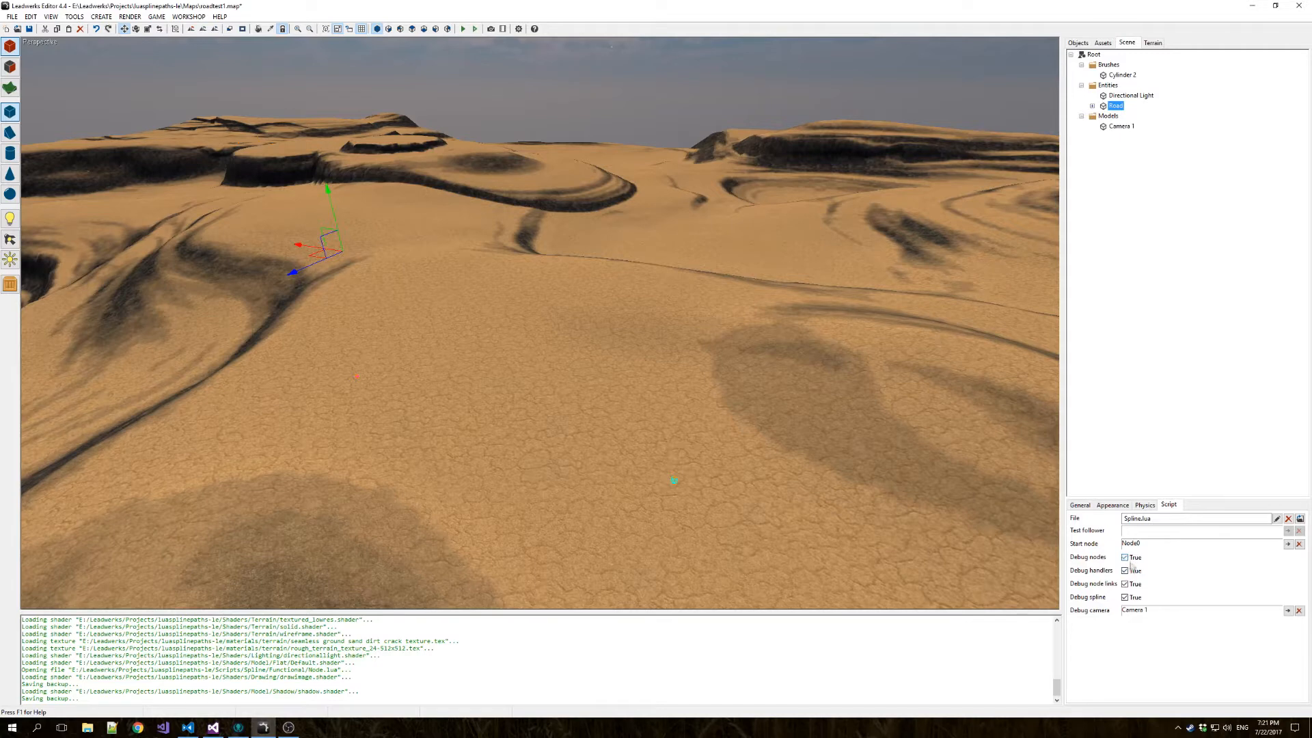
Expand the Road entity and inspect Node0's RoadNode.lua settings, including its segments.
double_click(1115, 107)
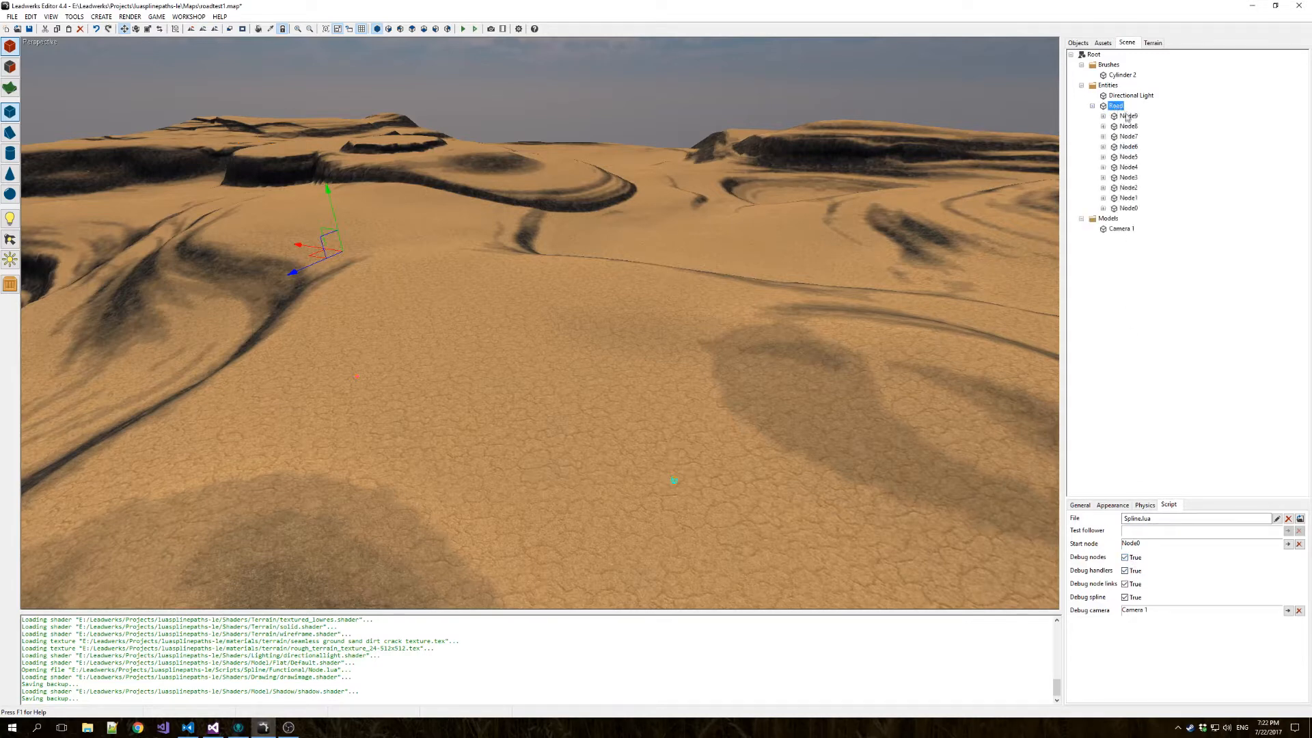
left_click(1128, 209)
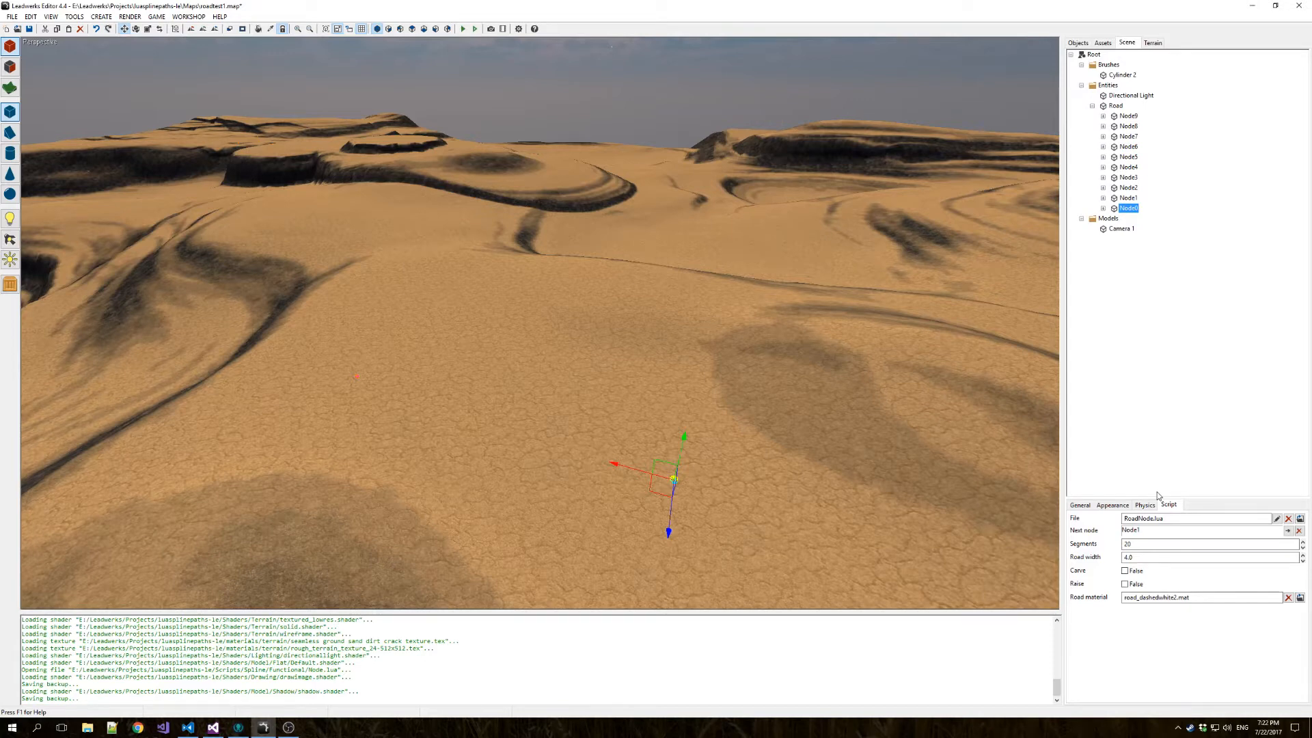
double_click(1169, 544)
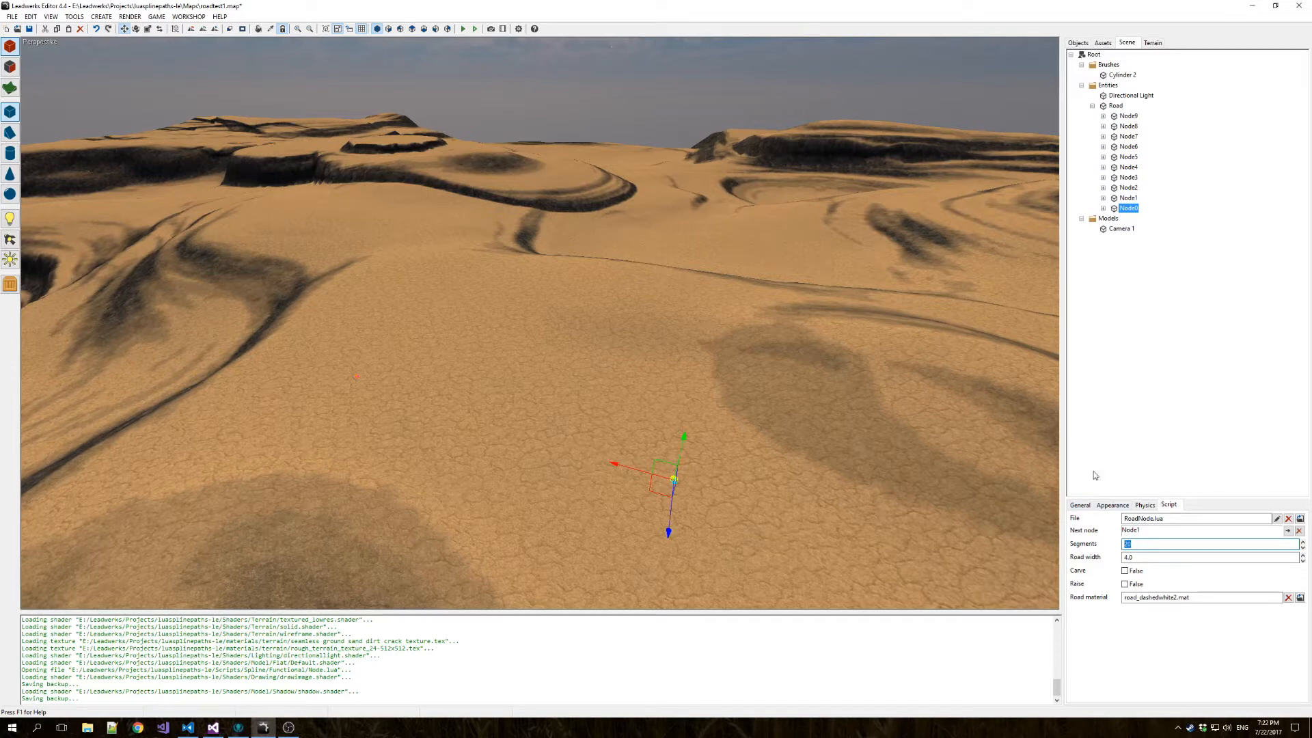
left_click(1140, 546)
Examine the terrain and the spline points surrounding the road's route from several viewpoints.
mouse_move(721, 547)
right_mouse_down()
mouse_move(752, 576)
mouse_move(755, 626)
mouse_move(704, 533)
mouse_move(724, 564)
mouse_move(700, 550)
mouse_move(694, 571)
mouse_move(646, 561)
mouse_move(639, 530)
mouse_move(601, 533)
mouse_move(656, 538)
mouse_move(673, 557)
mouse_move(670, 528)
mouse_move(725, 543)
right_mouse_up()
key("w")
key("s")
key("w")
key("w")
key("w")
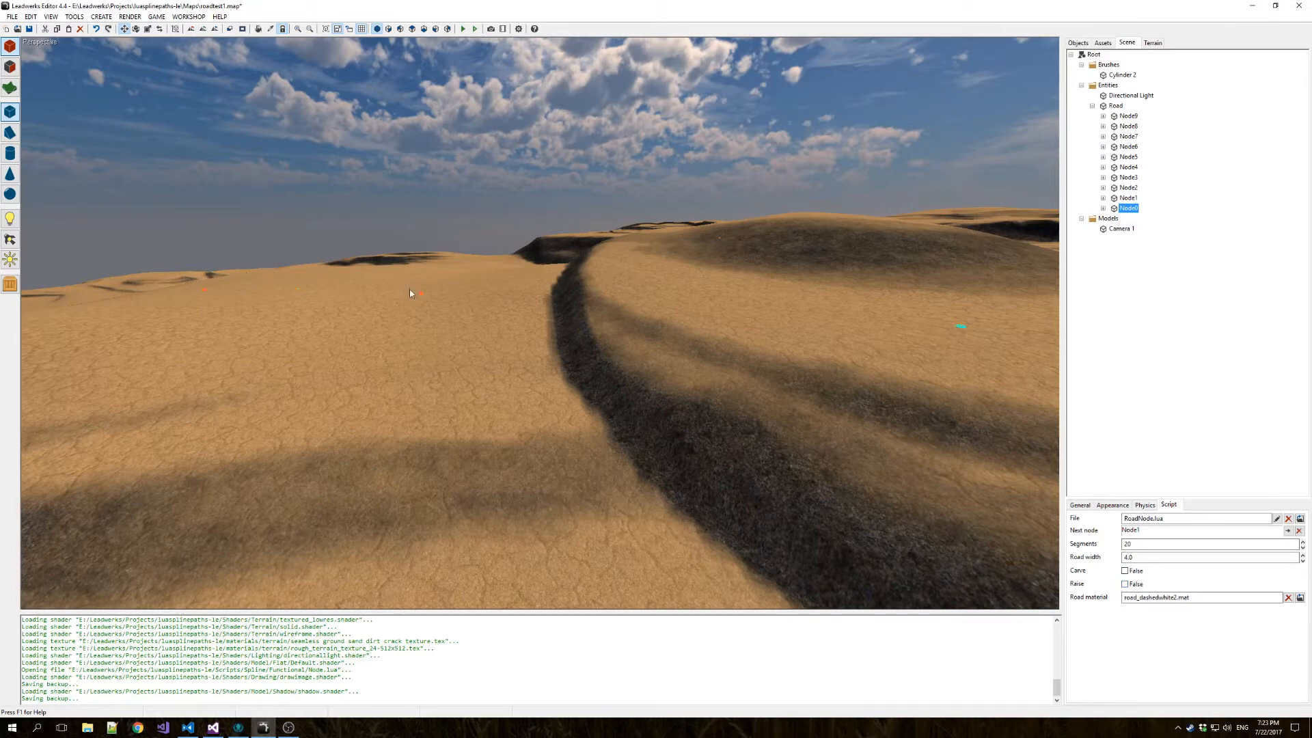
right_click_drag(464, 317, 522, 395)
key("w")
key("d")
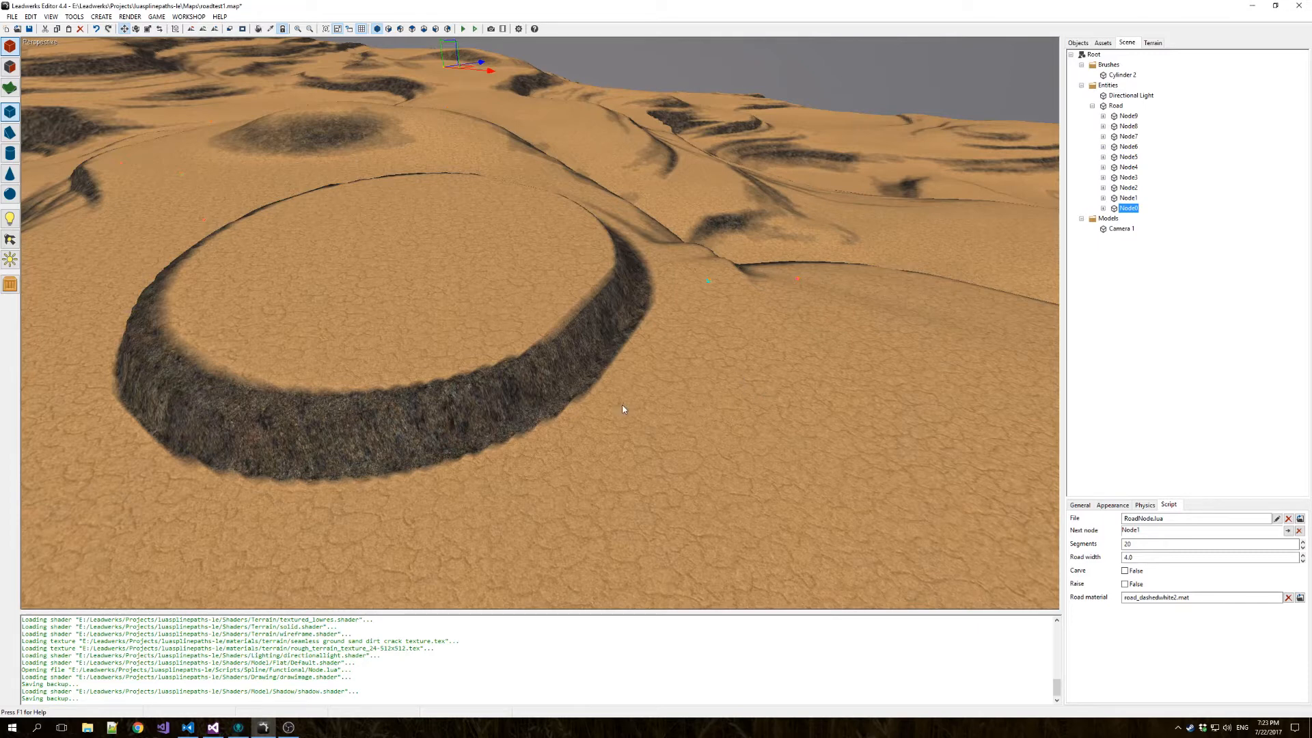
mouse_move(625, 410)
right_mouse_down()
mouse_move(903, 415)
mouse_move(626, 410)
right_mouse_up()
key("s")
key("w")
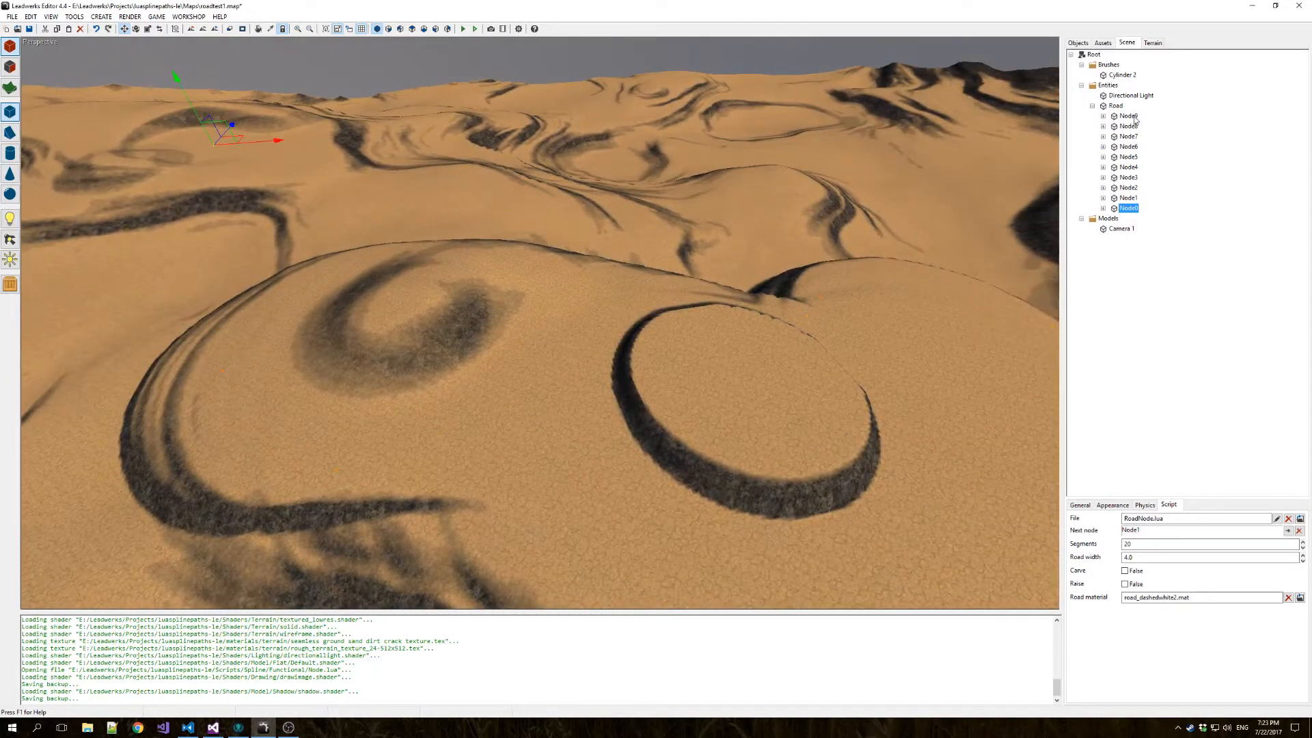
Select Node9 through Node0 together and examine how the road nodes are spread across the terrain.
left_click(1129, 116, "shift")
key("a")
right_click_drag(666, 325, 792, 551)
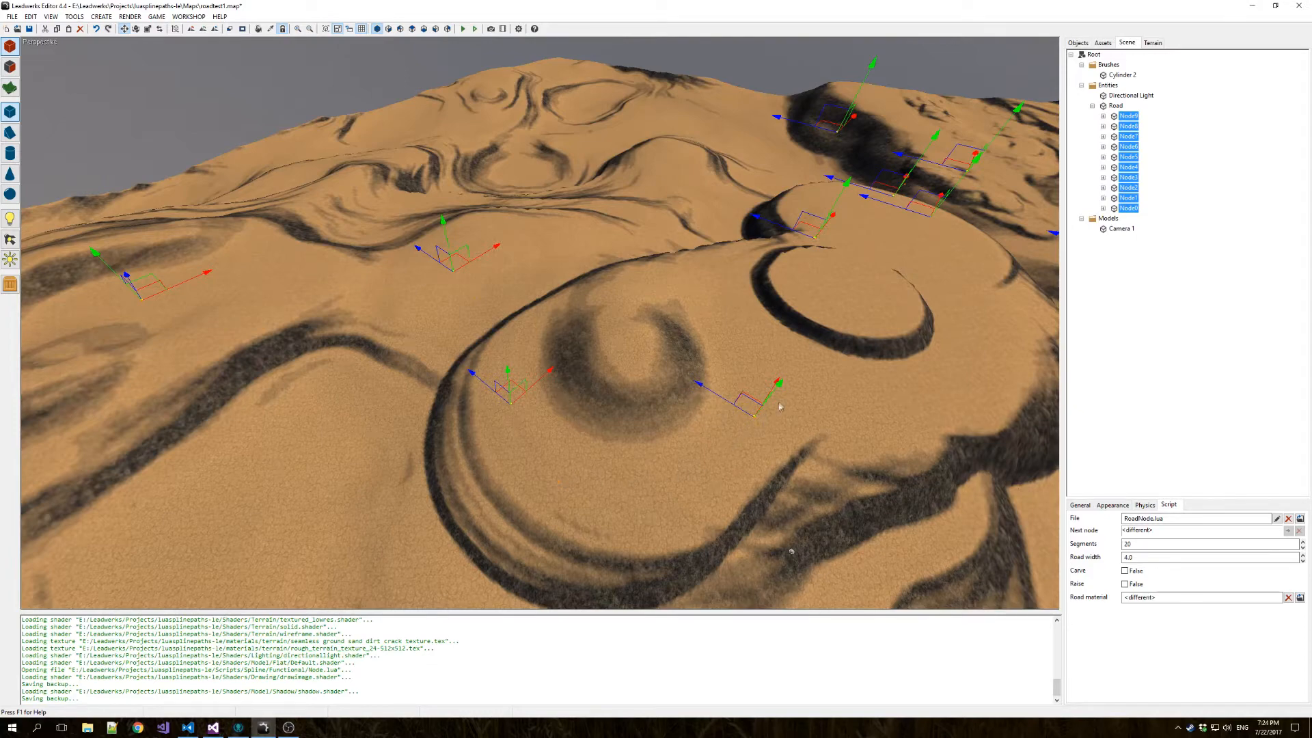
right_click_drag(811, 335, 923, 310)
key("w")
key("s")
key("w")
key("w")
key("s")
key("w")
key("s")
key("w")
right_click_drag(793, 276, 812, 316)
key("s")
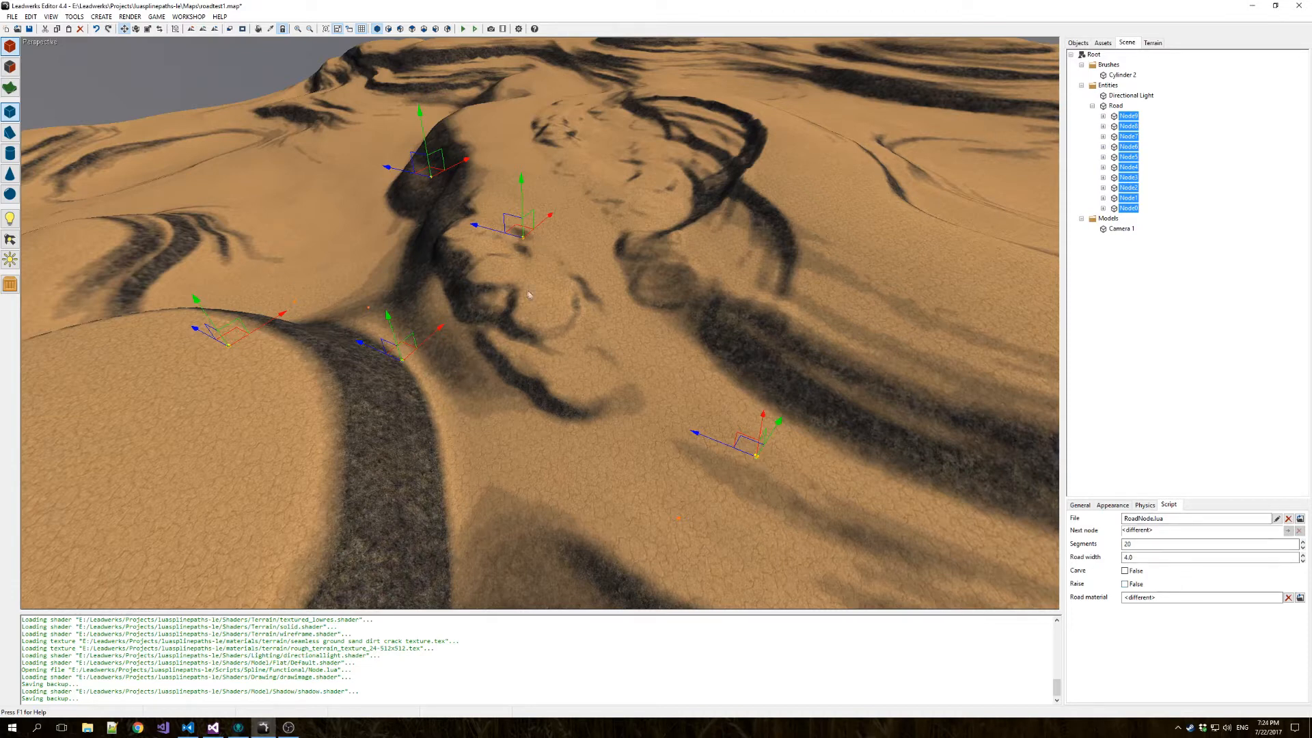
Inspect the Road hierarchy and its nodes' A and B handles, ending with handle A of Node6.
left_click(283, 331)
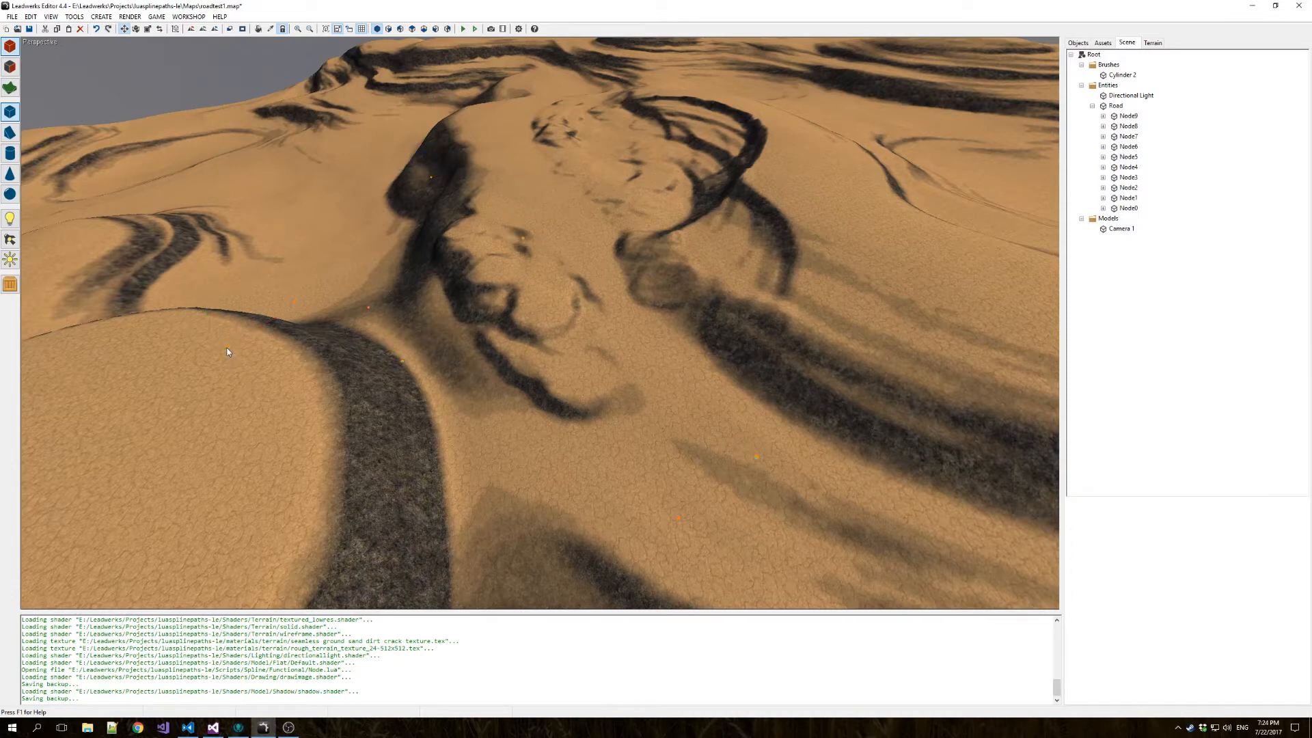
left_click(523, 239)
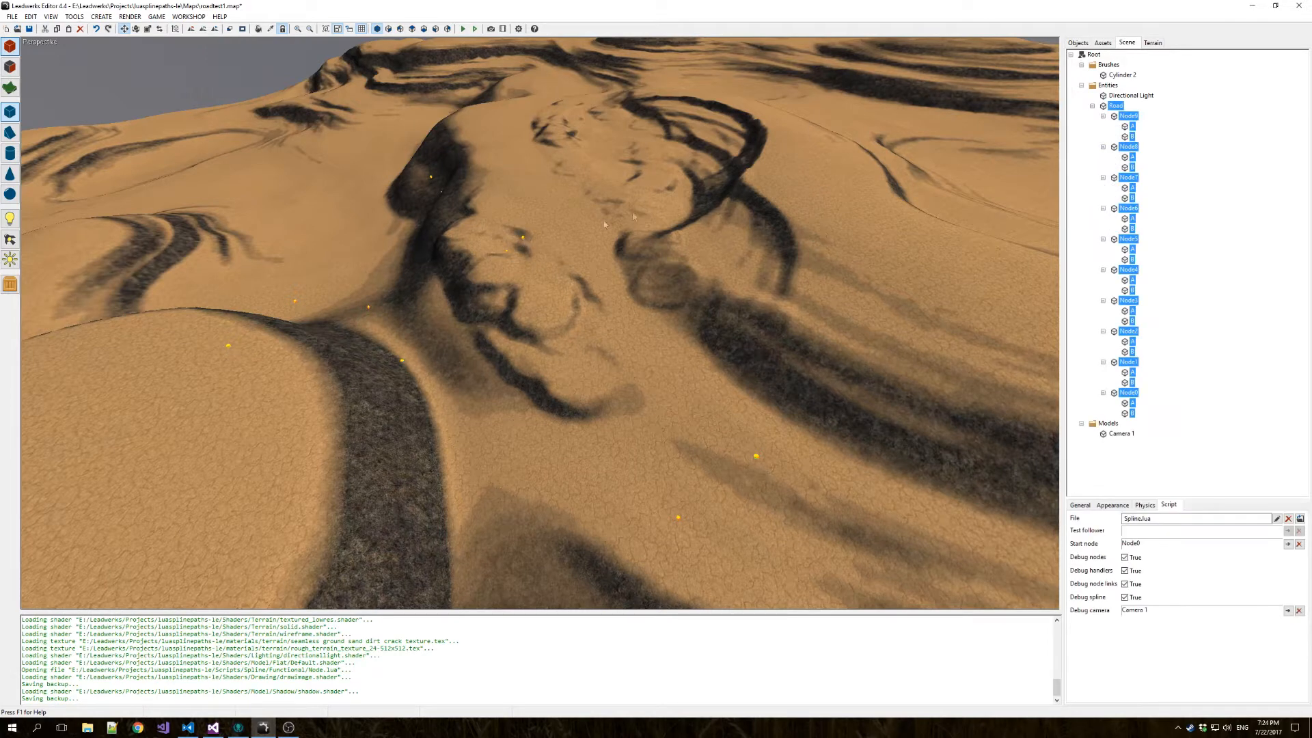
left_click(660, 250)
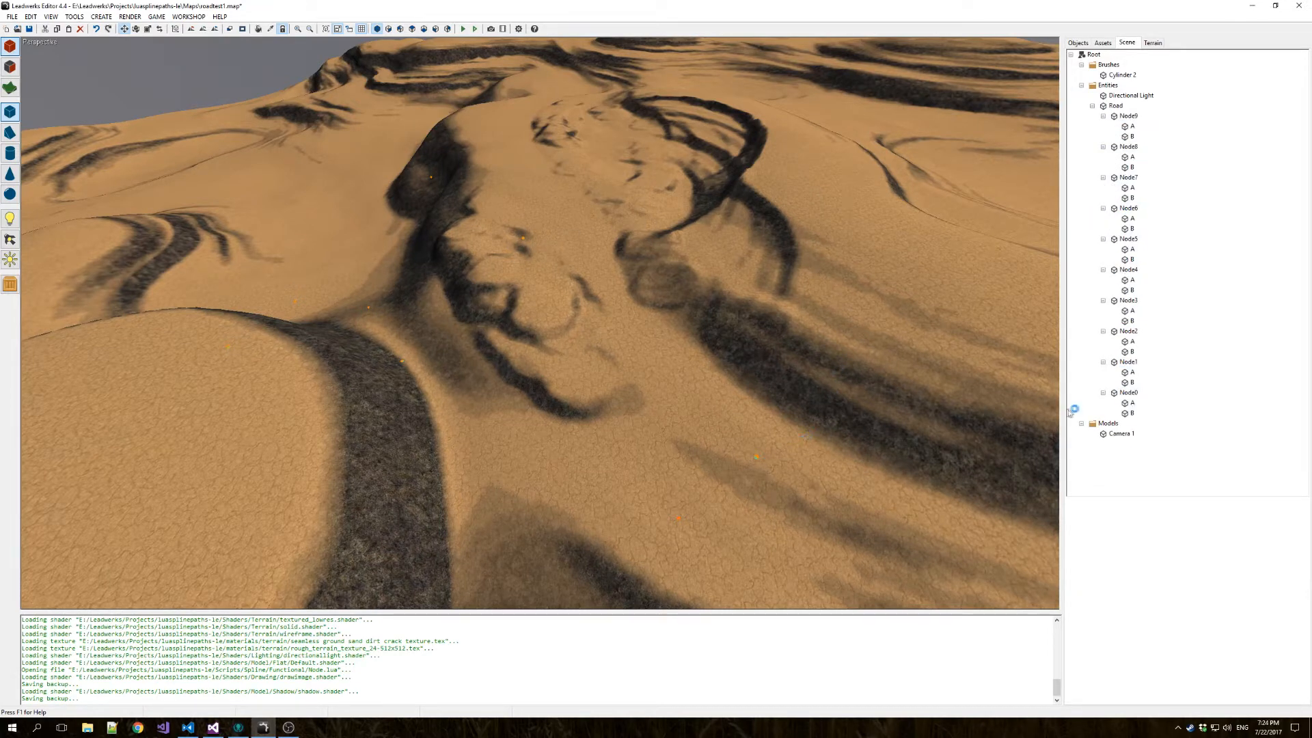
left_click(1131, 136)
key("Down")
key("Down")
key("Down")
key("Down")
key("Down")
key("Down")
key("Down")
key("Down")
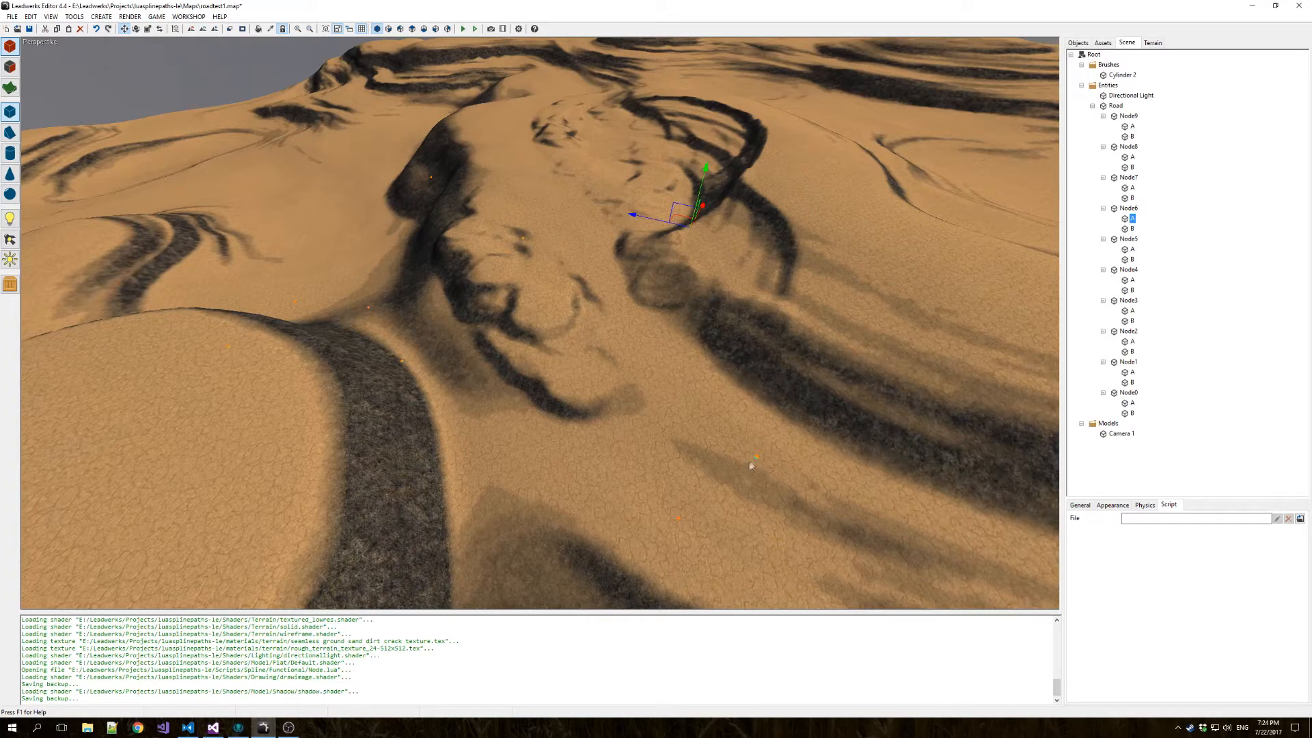
key("w")
right_click_drag(619, 498, 523, 506)
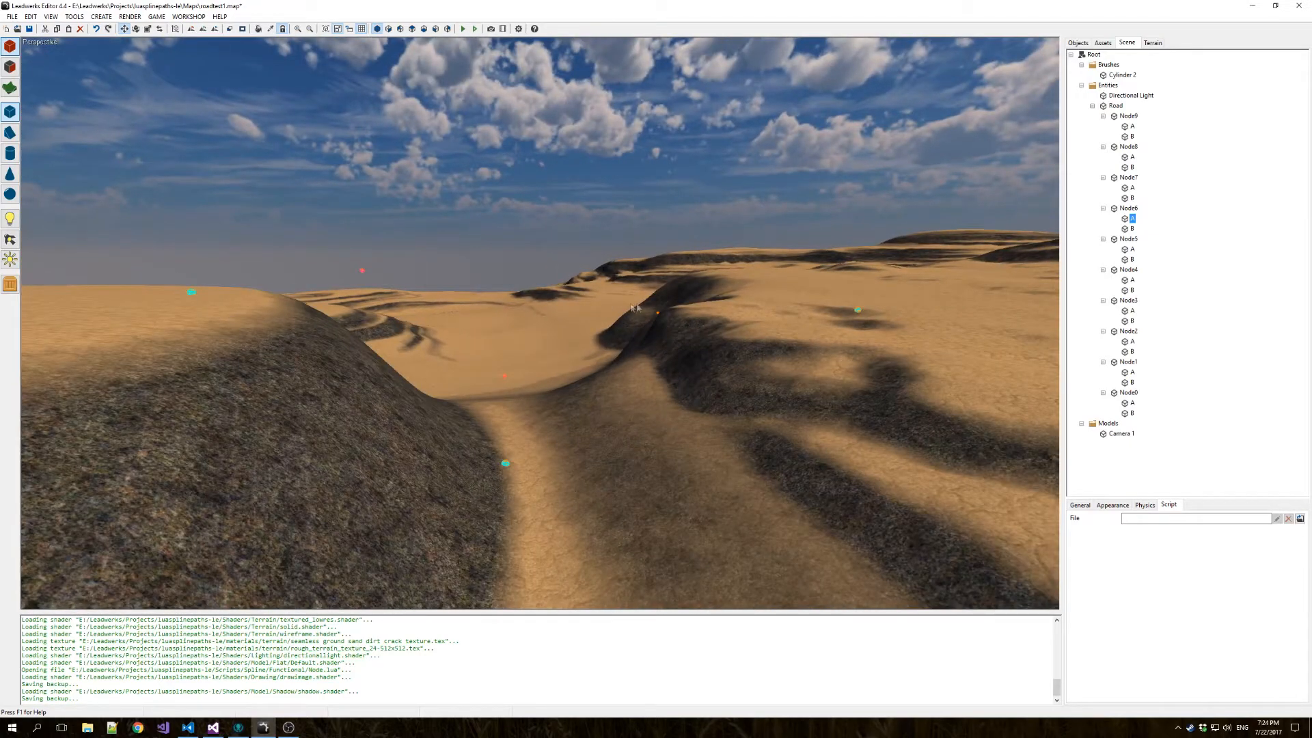
key("w")
right_click_drag(812, 299, 748, 376)
key("s")
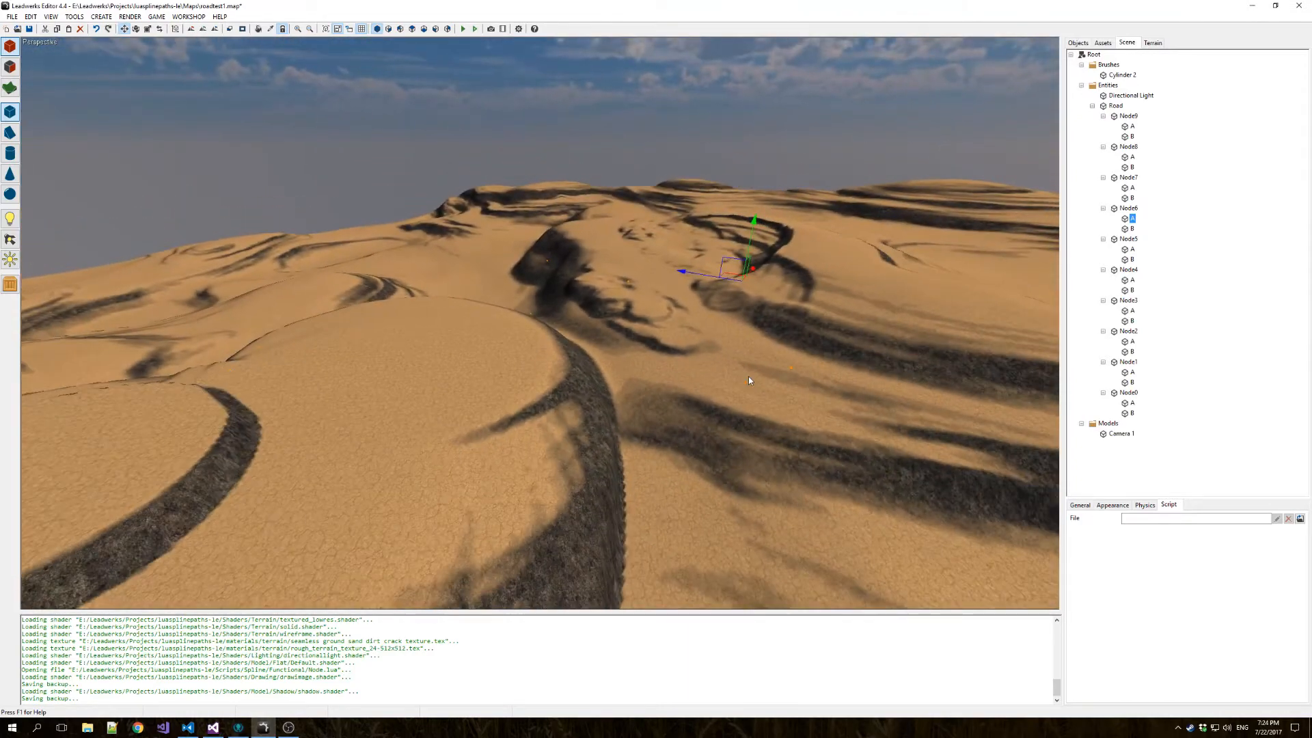
Run the map, examine how the road segments lie on the unmodified terrain, and close the game.
left_click(475, 30)
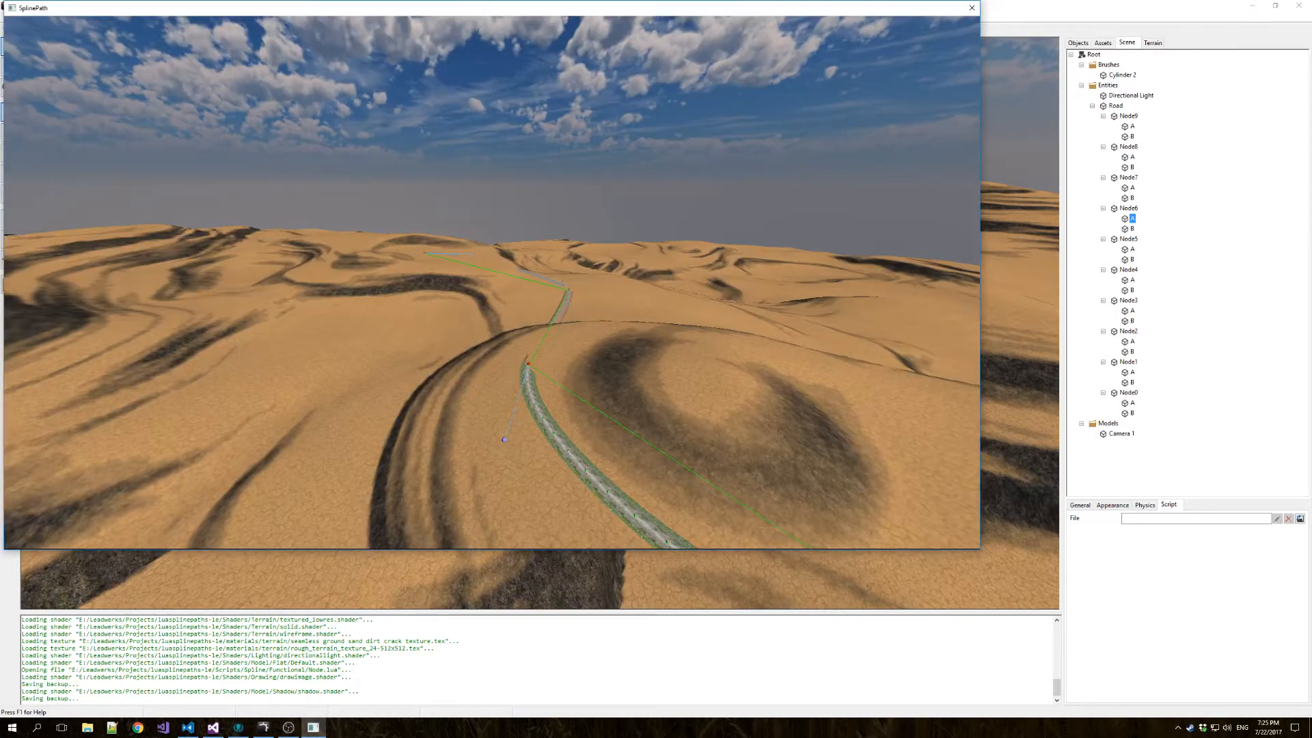
key("w")
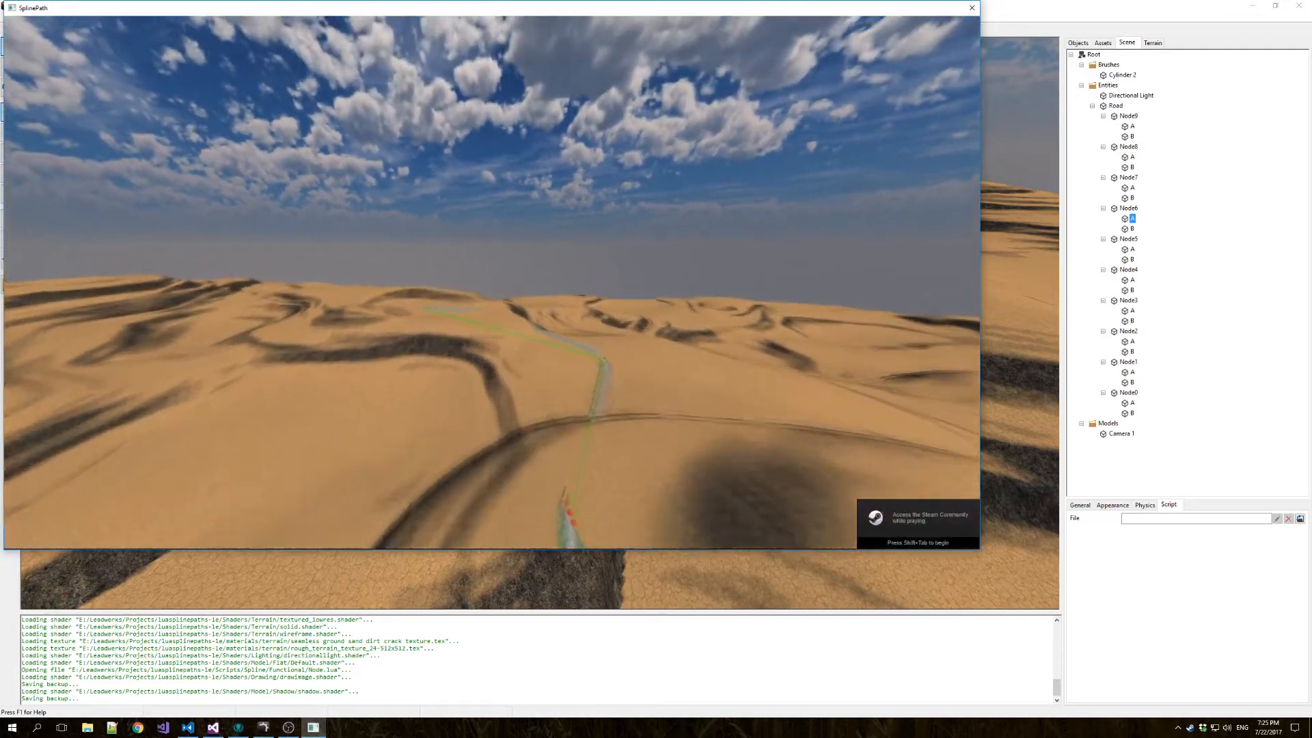
key("w")
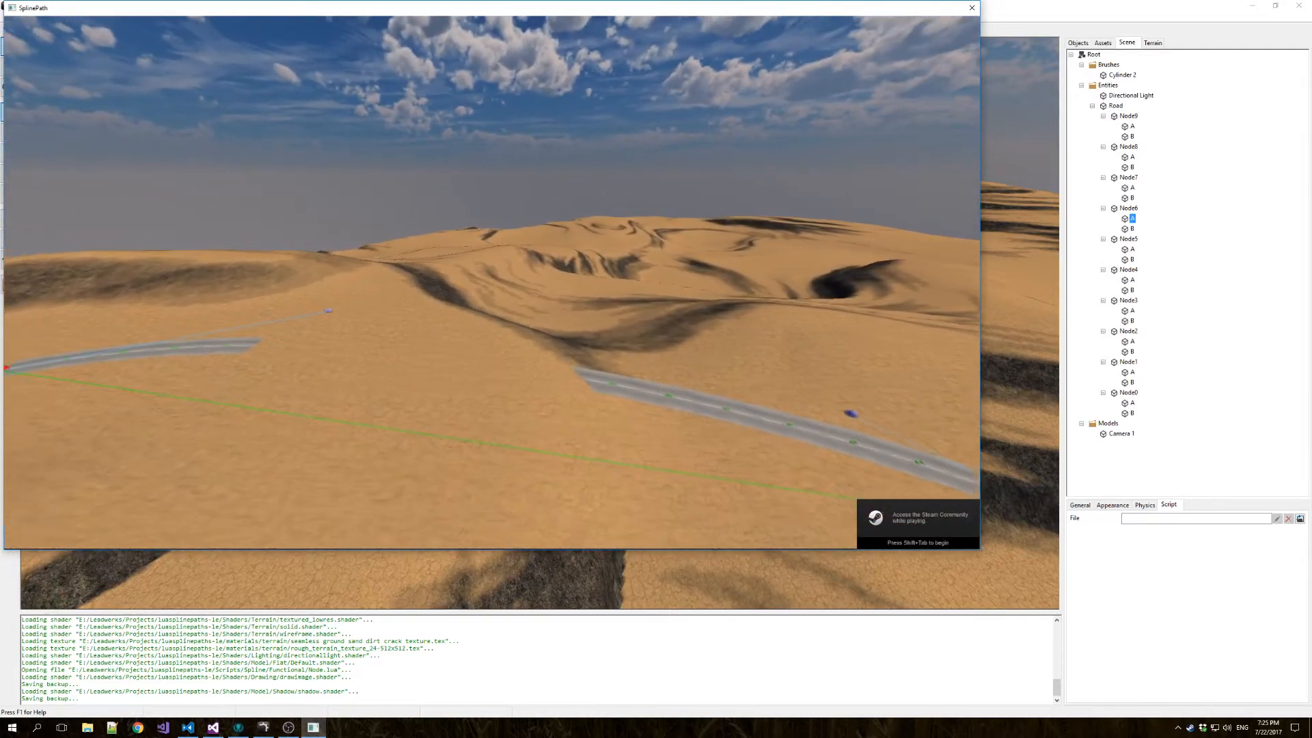
key("a")
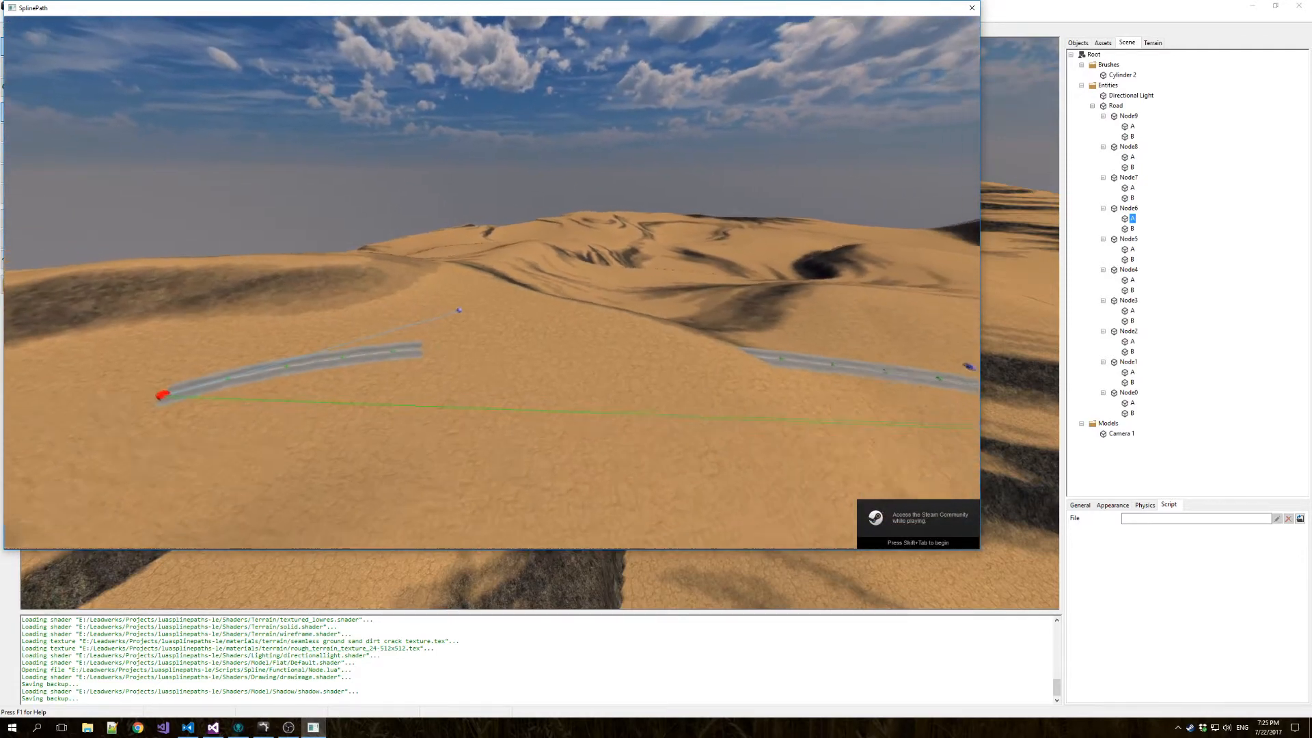
key("a")
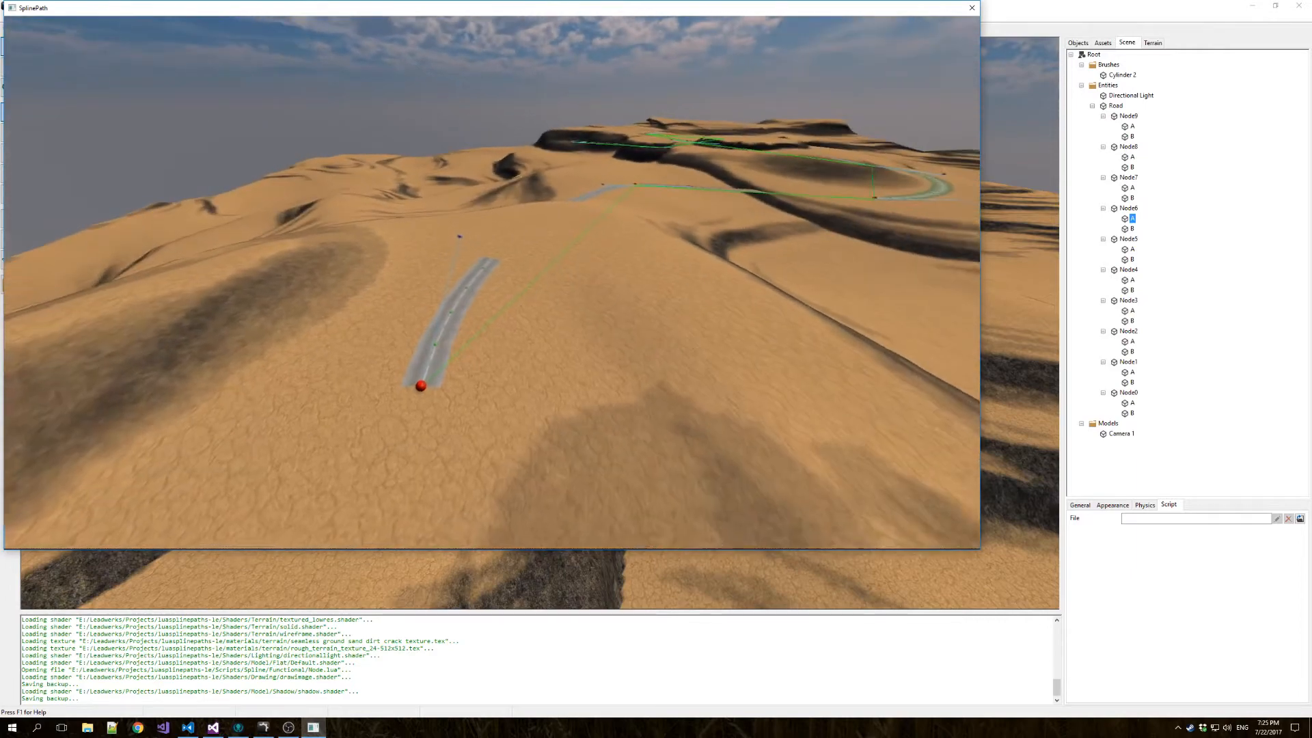
key("d")
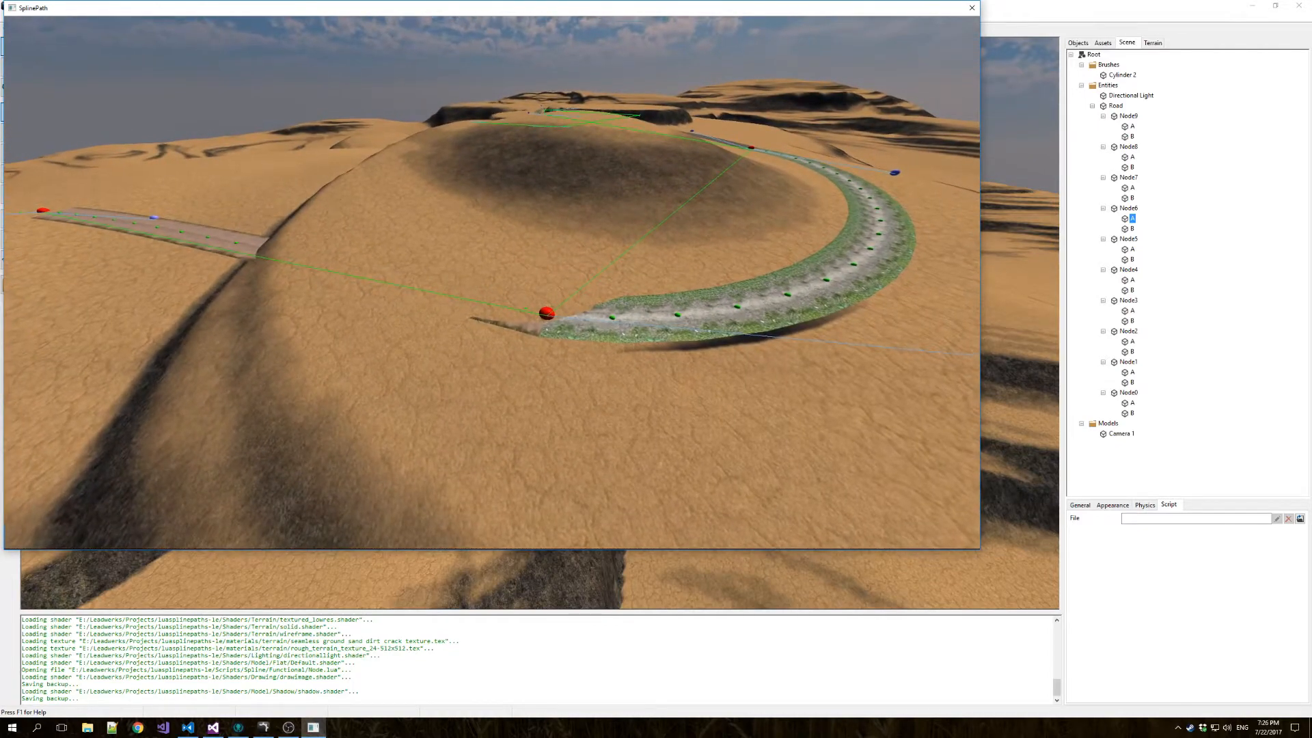
key("Escape")
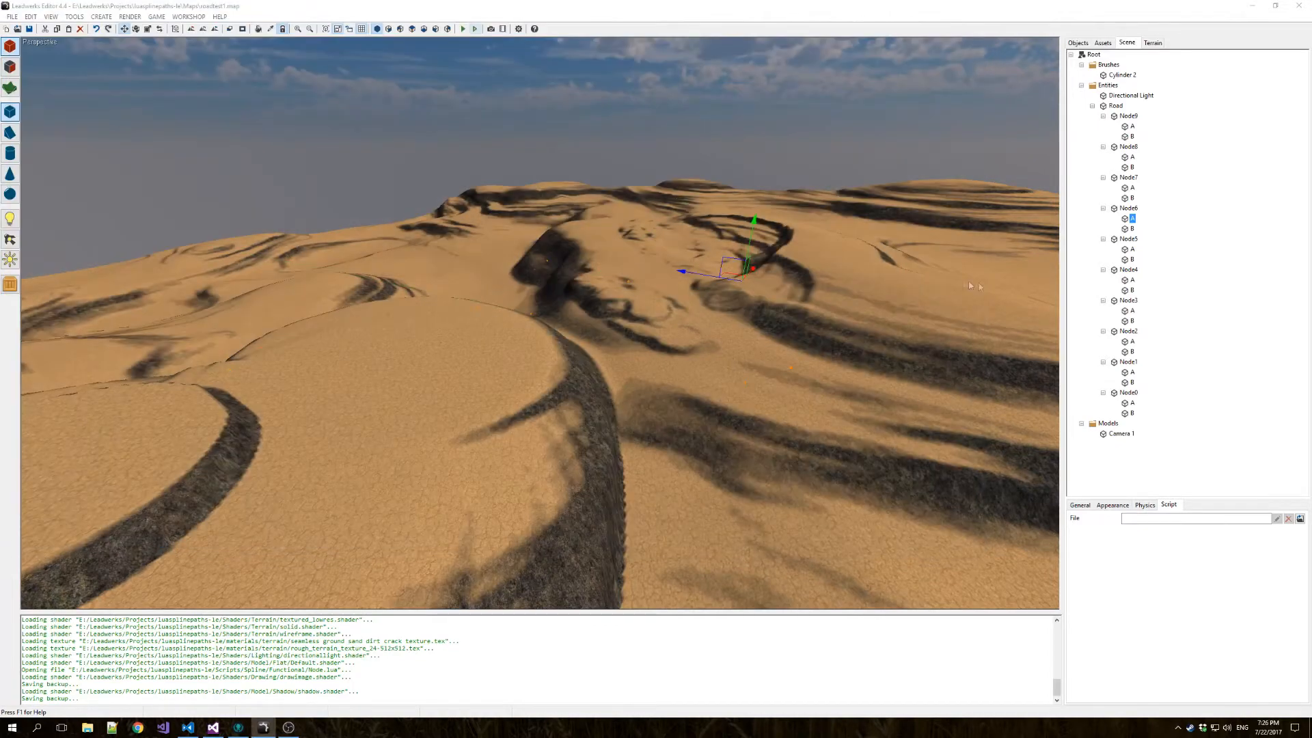
Collapse the expanded nodes under the Road entity in the scene tree.
left_click(1140, 117)
key("Down")
key("Left")
key("Down")
key("Left")
key("Down")
key("Left")
key("Down")
key("Left")
key("Down")
key("Left")
key("Down")
key("Left")
key("Down")
key("Left")
Select all road nodes from Node9 to Node0, enable Carve and Raise for them, and clear the selection.
left_click(1129, 116)
left_click(1137, 209, "shift")
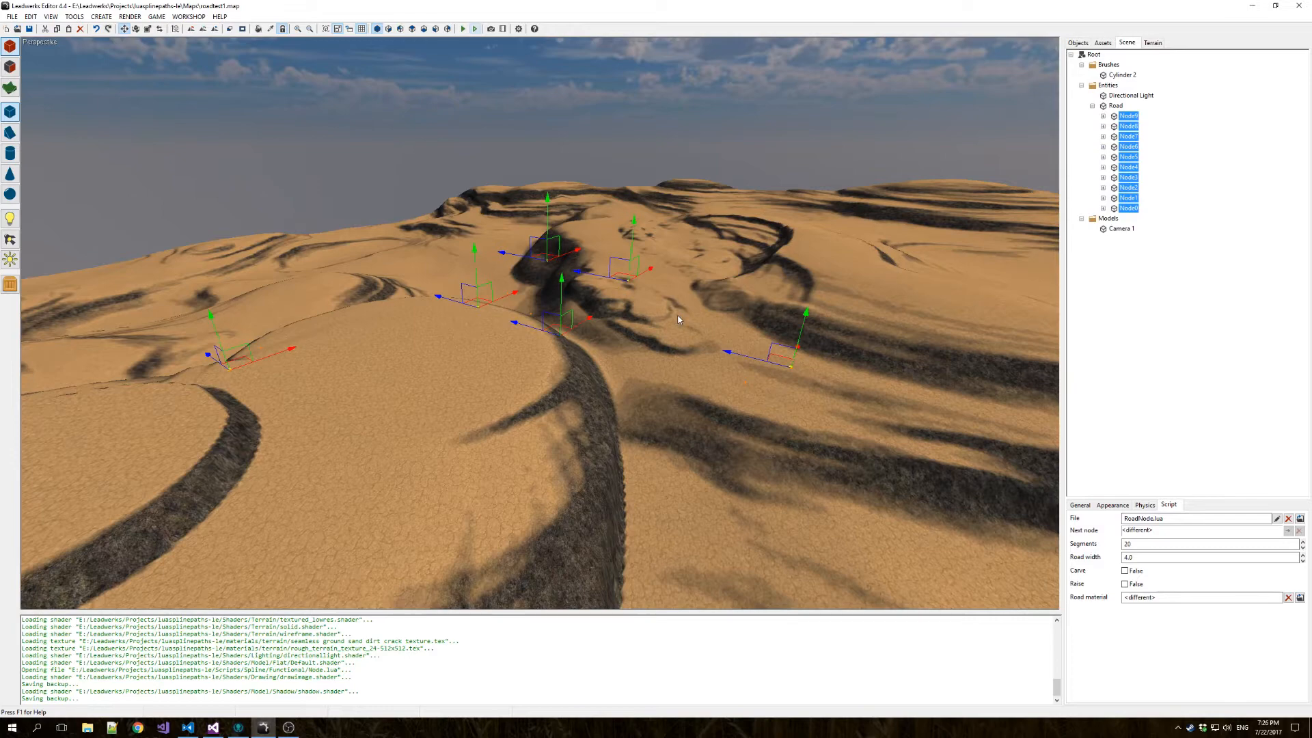
key("s")
right_click_drag(702, 403, 300, 364)
key("a")
left_click(1133, 571)
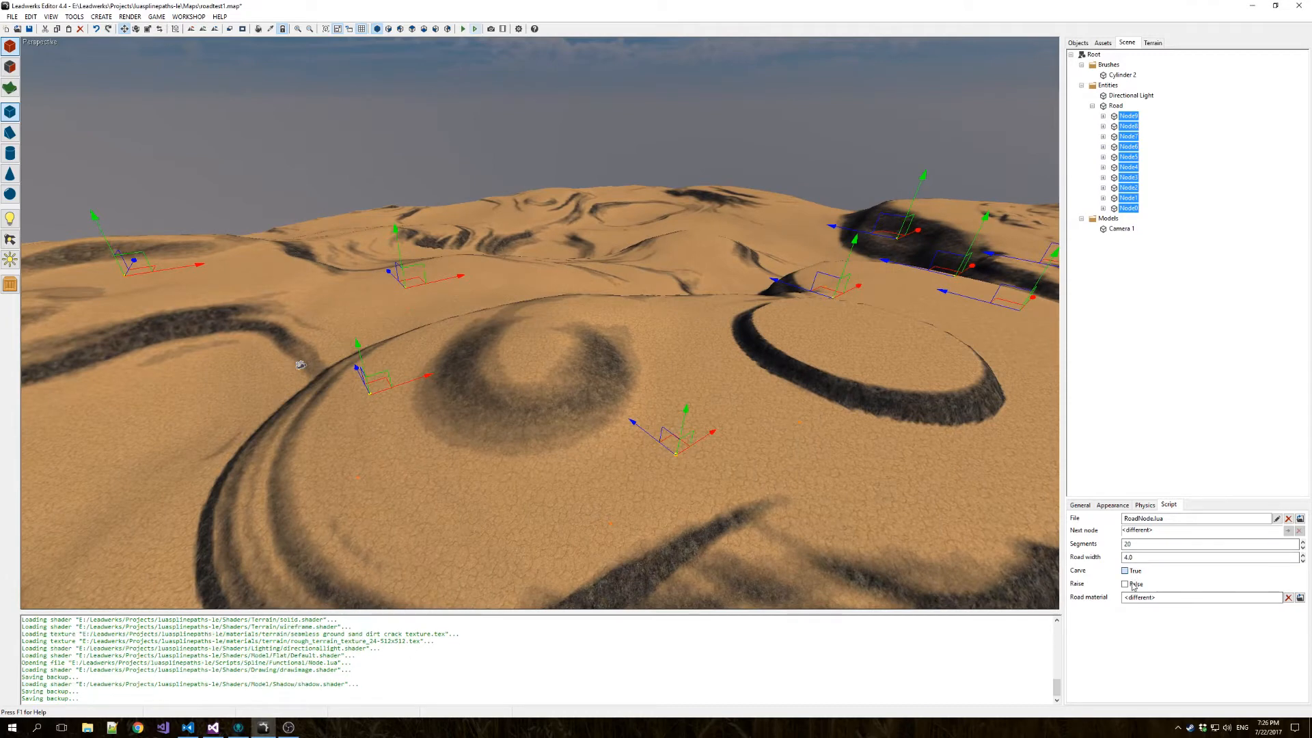
left_click(1132, 586)
left_click(704, 227)
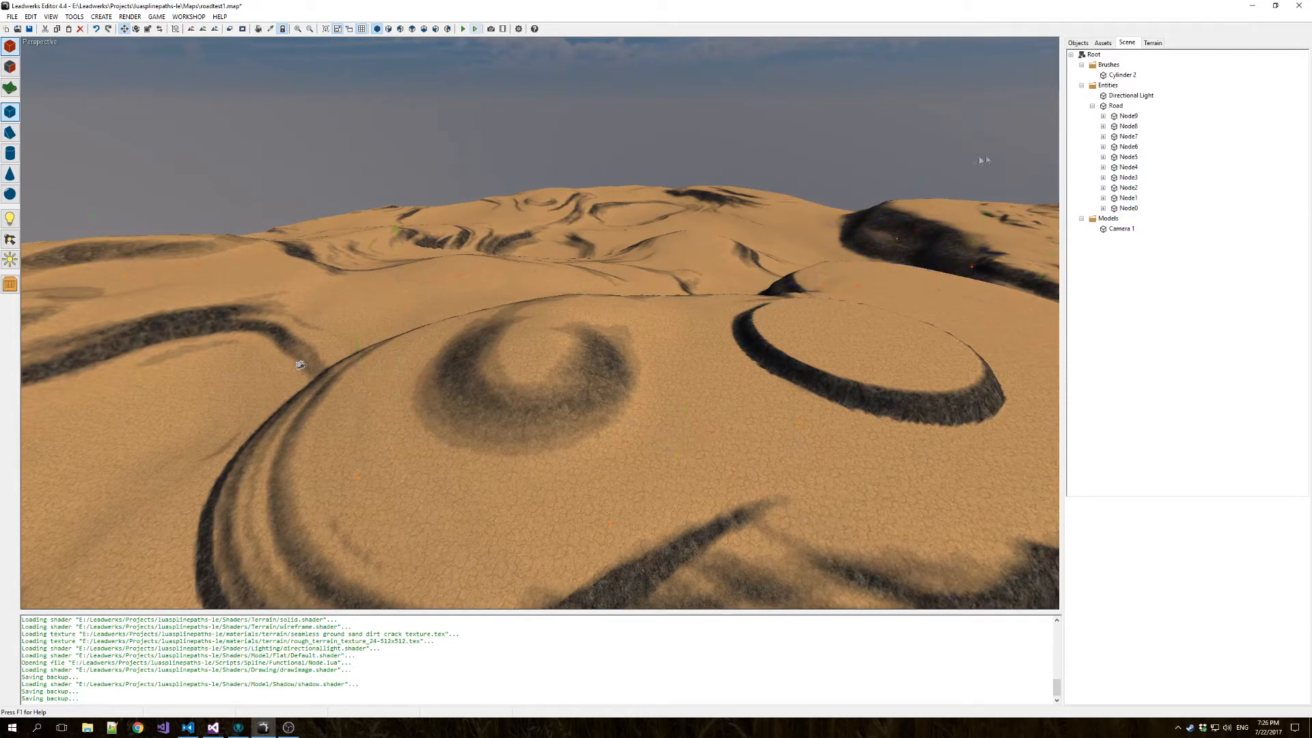
Run the map again, inspect how the terrain is carved and raised along the road, and close the game.
key("s")
mouse_move(586, 287)
right_mouse_down()
mouse_move(602, 293)
mouse_move(584, 281)
right_mouse_up()
key("w")
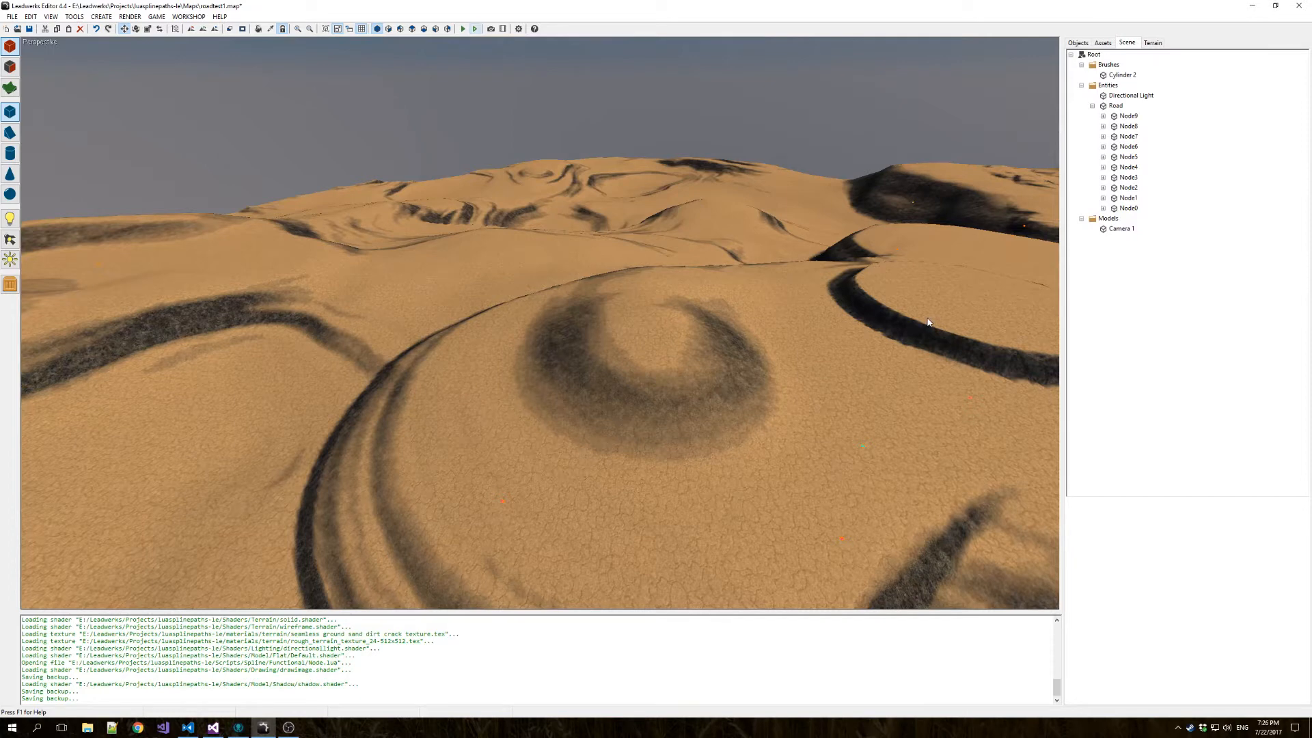
right_click_drag(915, 341, 813, 356)
key("s")
key("d")
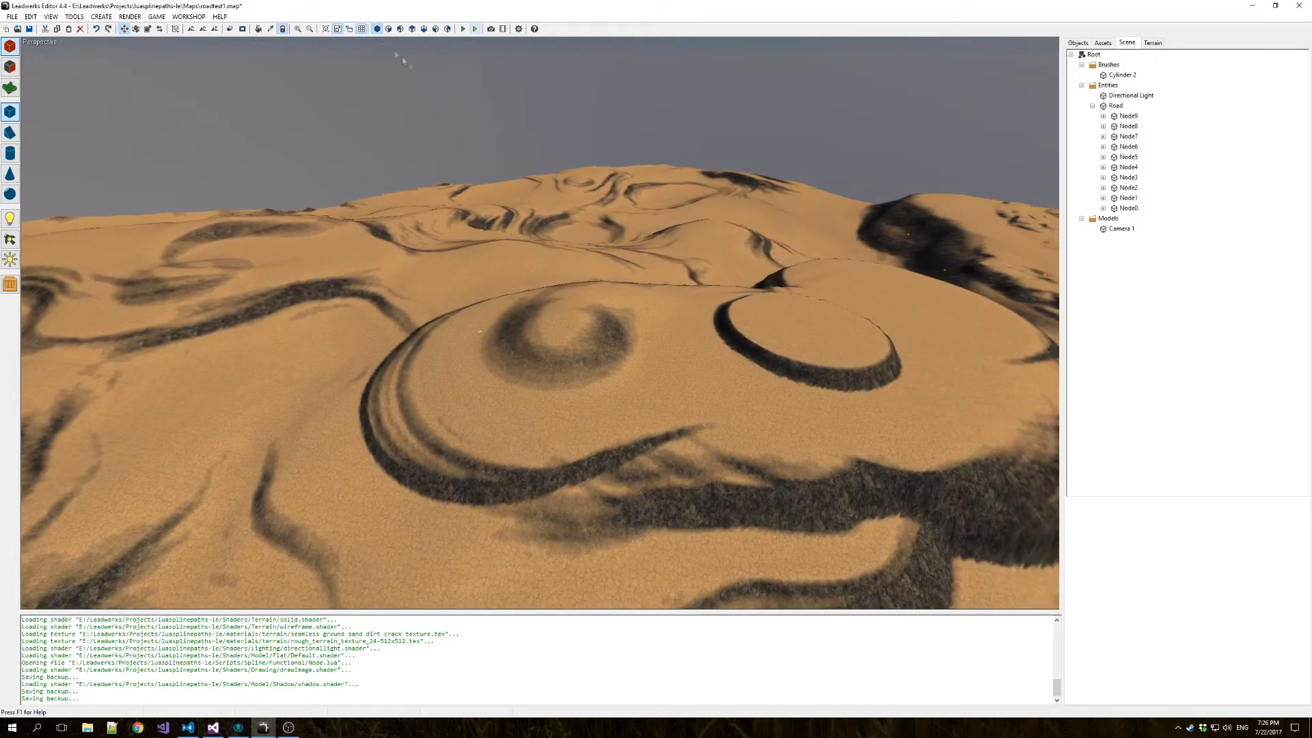
left_click(474, 29)
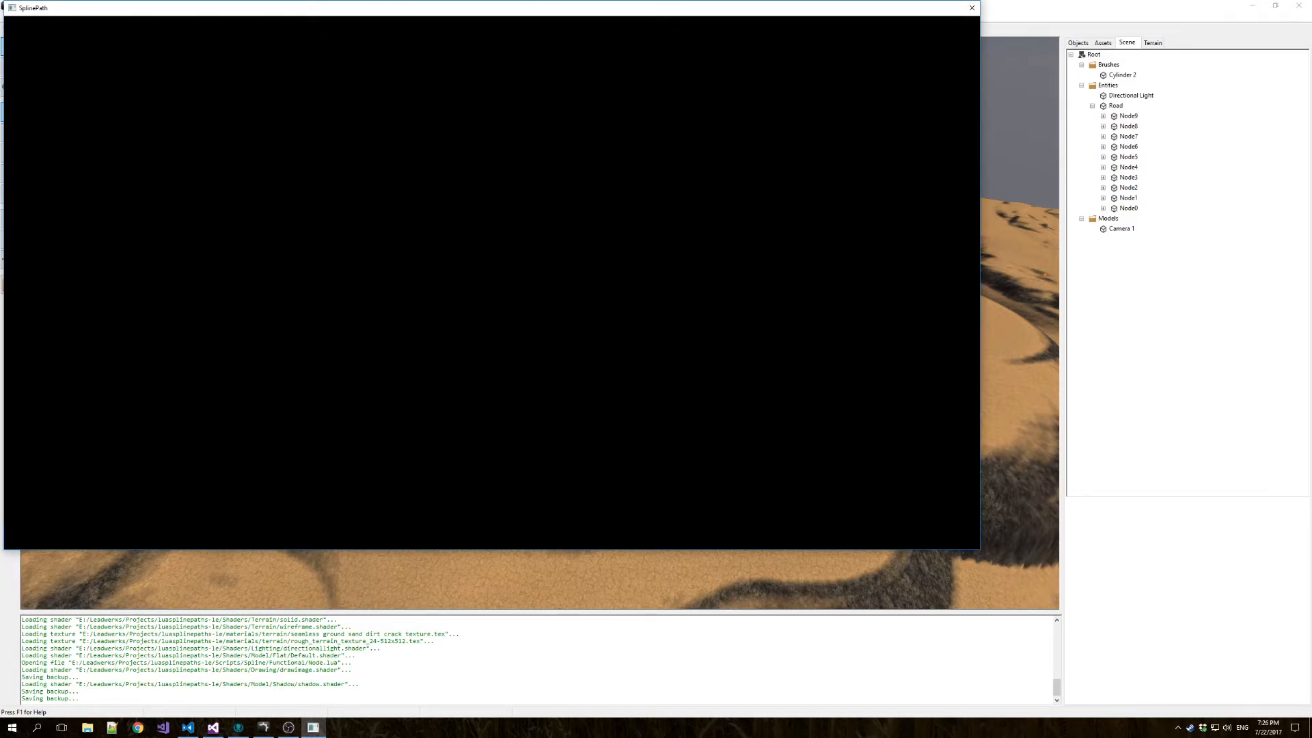
key("w")
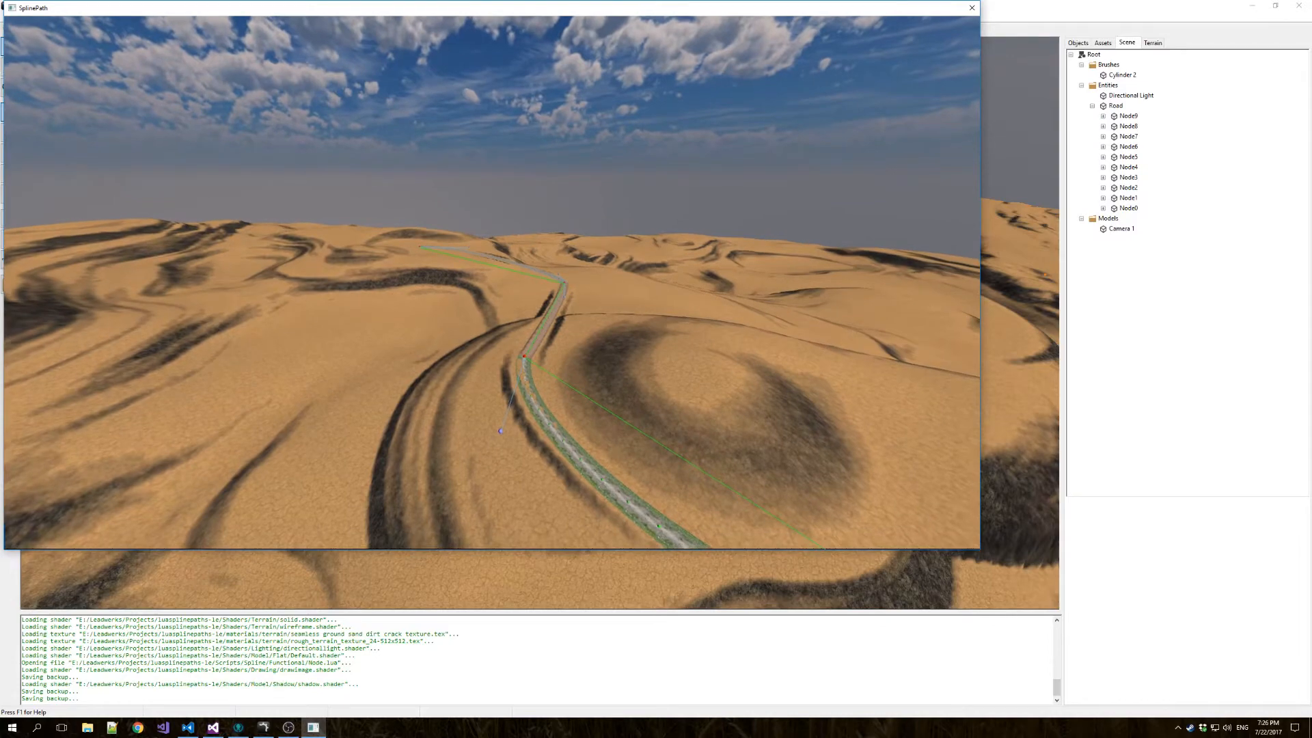
key("w")
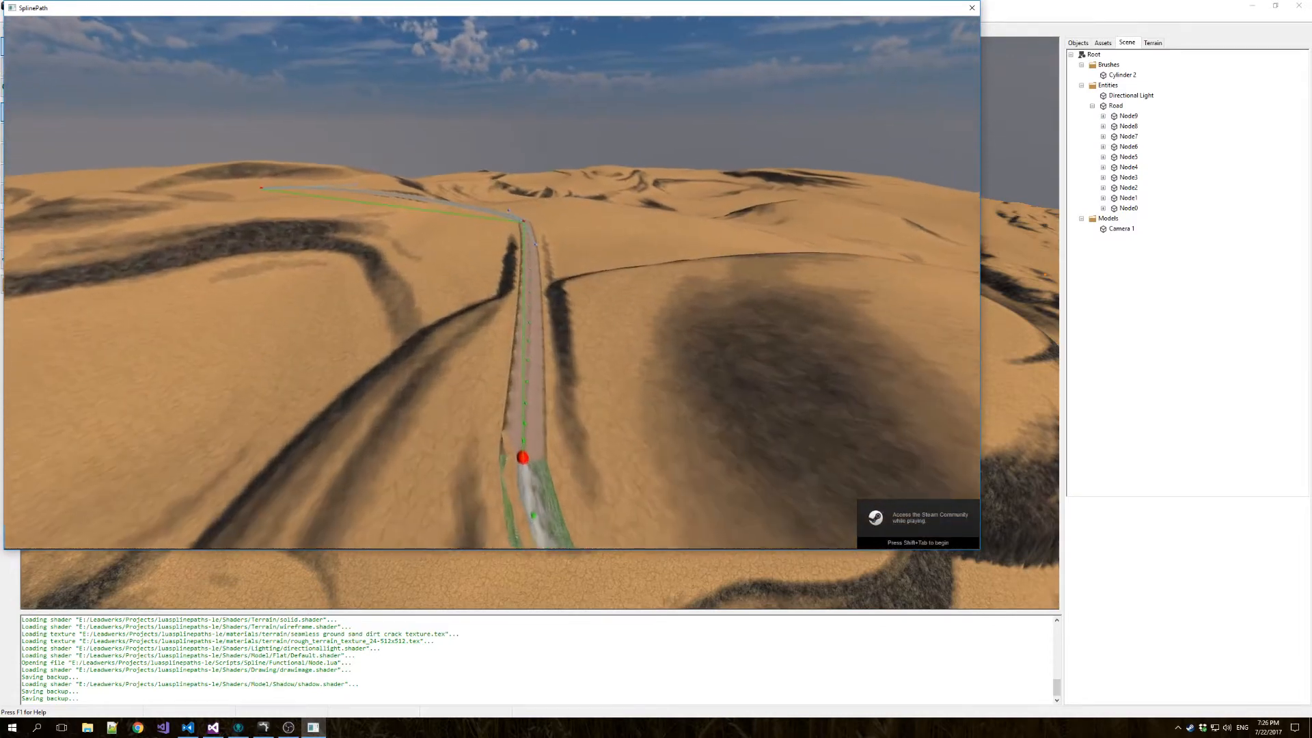
key("w")
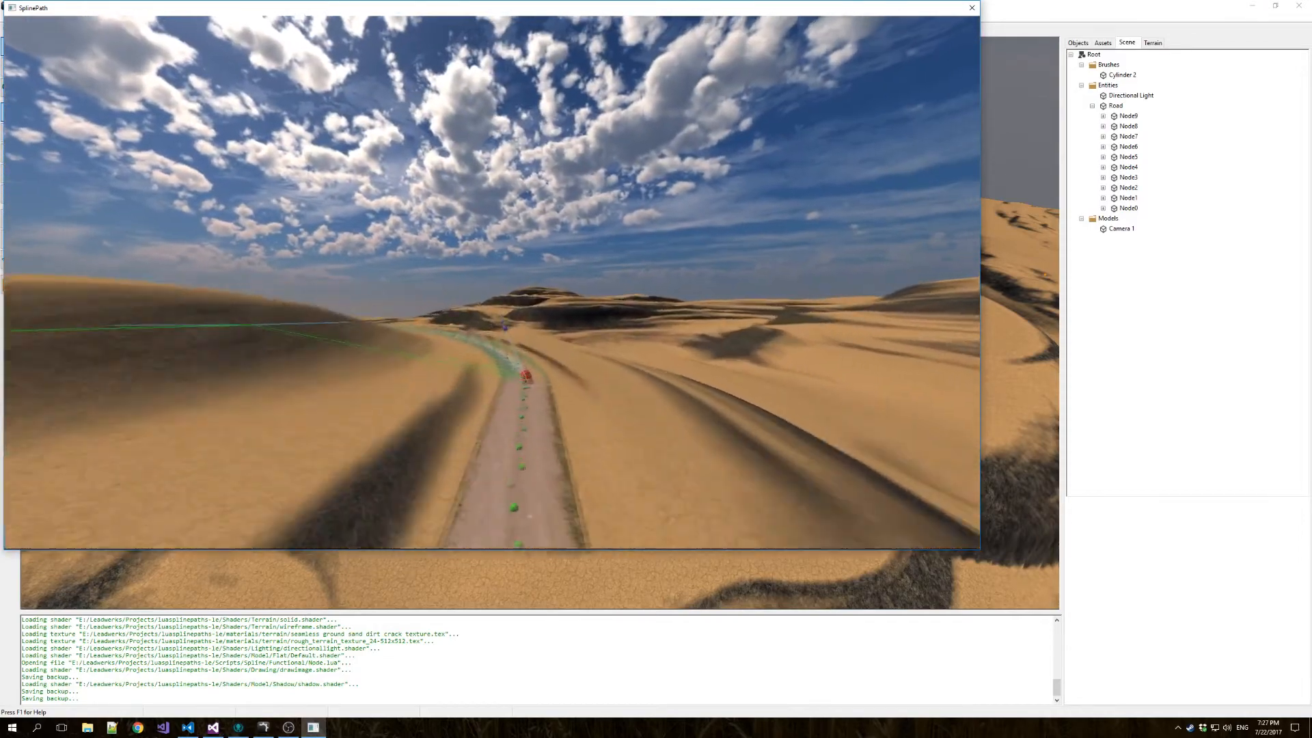
key("s")
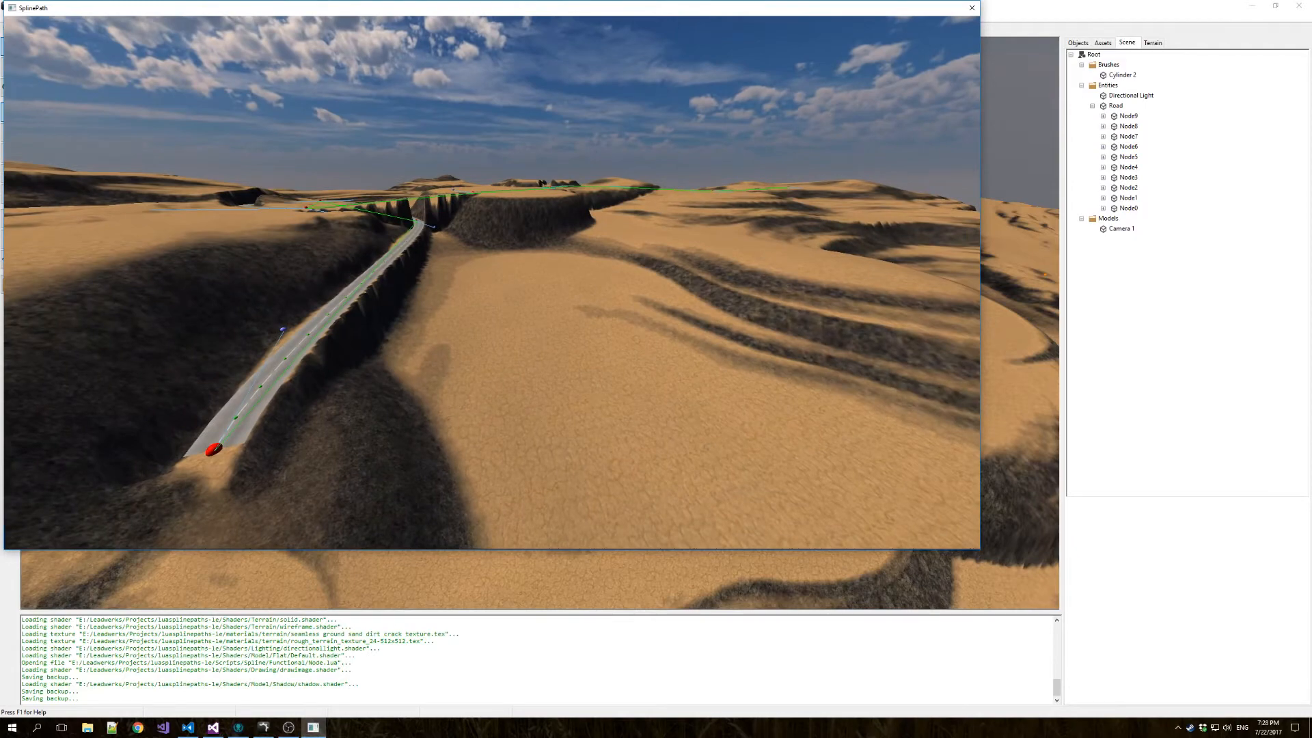
key("Escape")
right_click_drag(565, 282, 766, 203)
key("w")
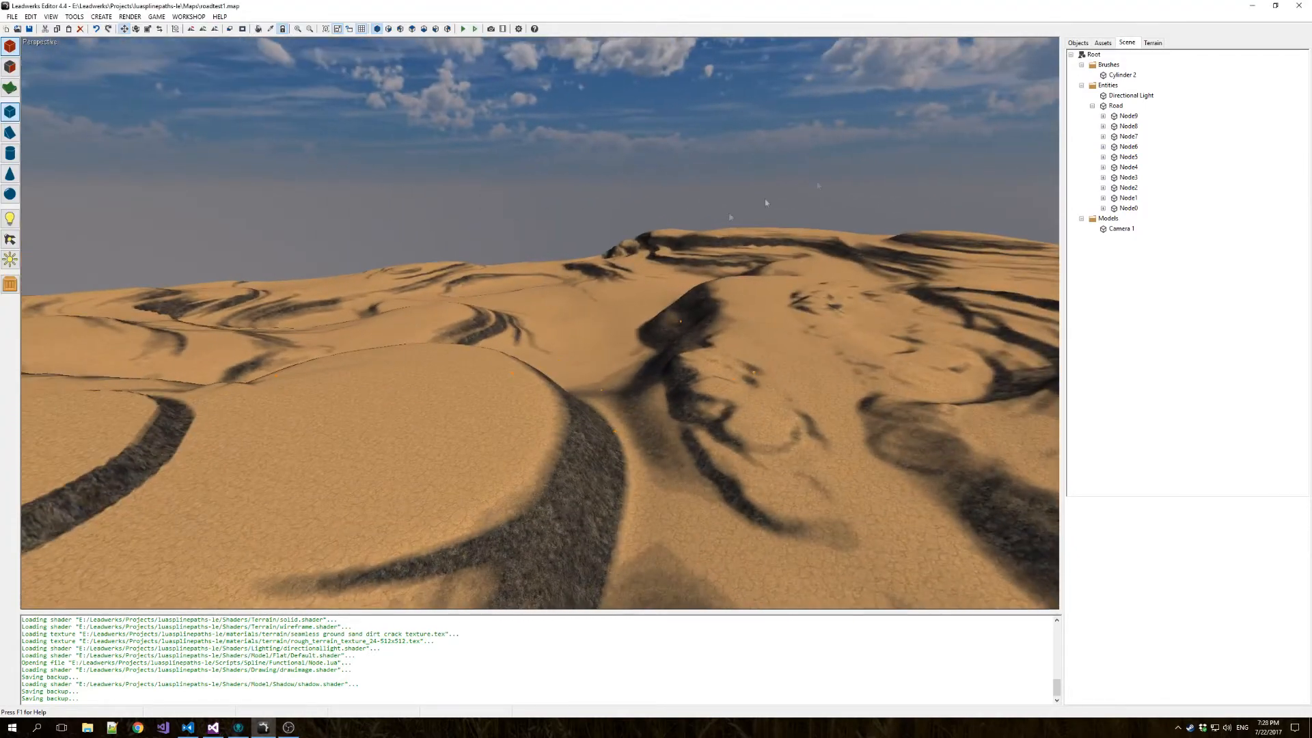
Enable Water Mode in the map root's settings and raise the water height so more of the low terrain is flooded.
left_click(1090, 54)
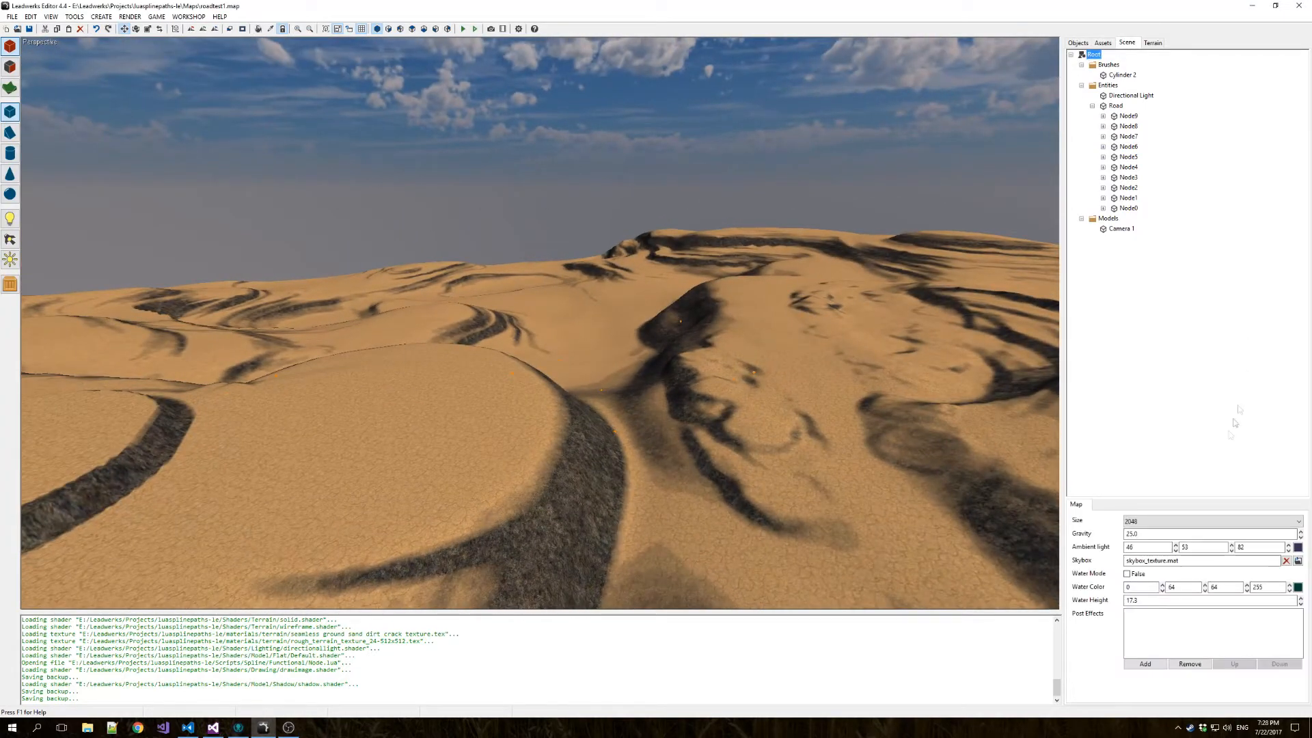
left_click(1127, 574)
key("w")
key("w")
right_click_drag(540, 323, 1052, 545)
key("w")
key("s")
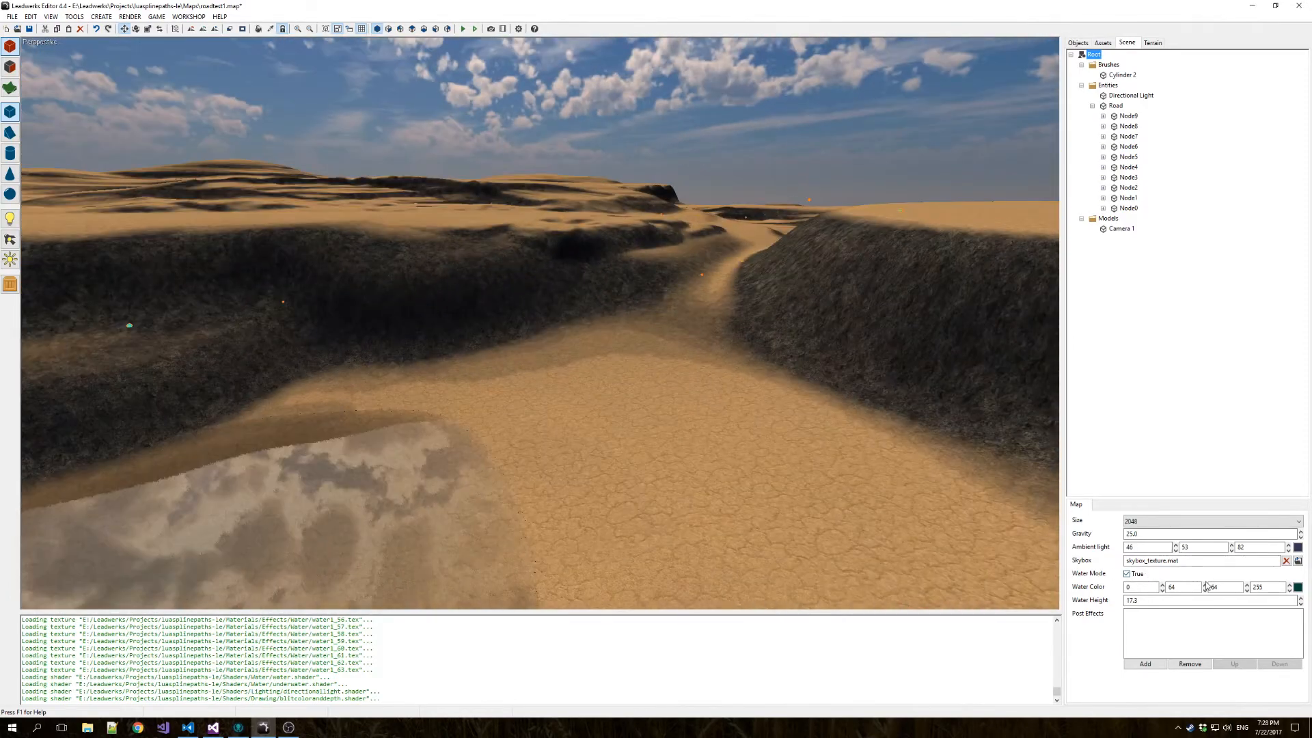
left_click(1301, 598)
left_click(1301, 598)
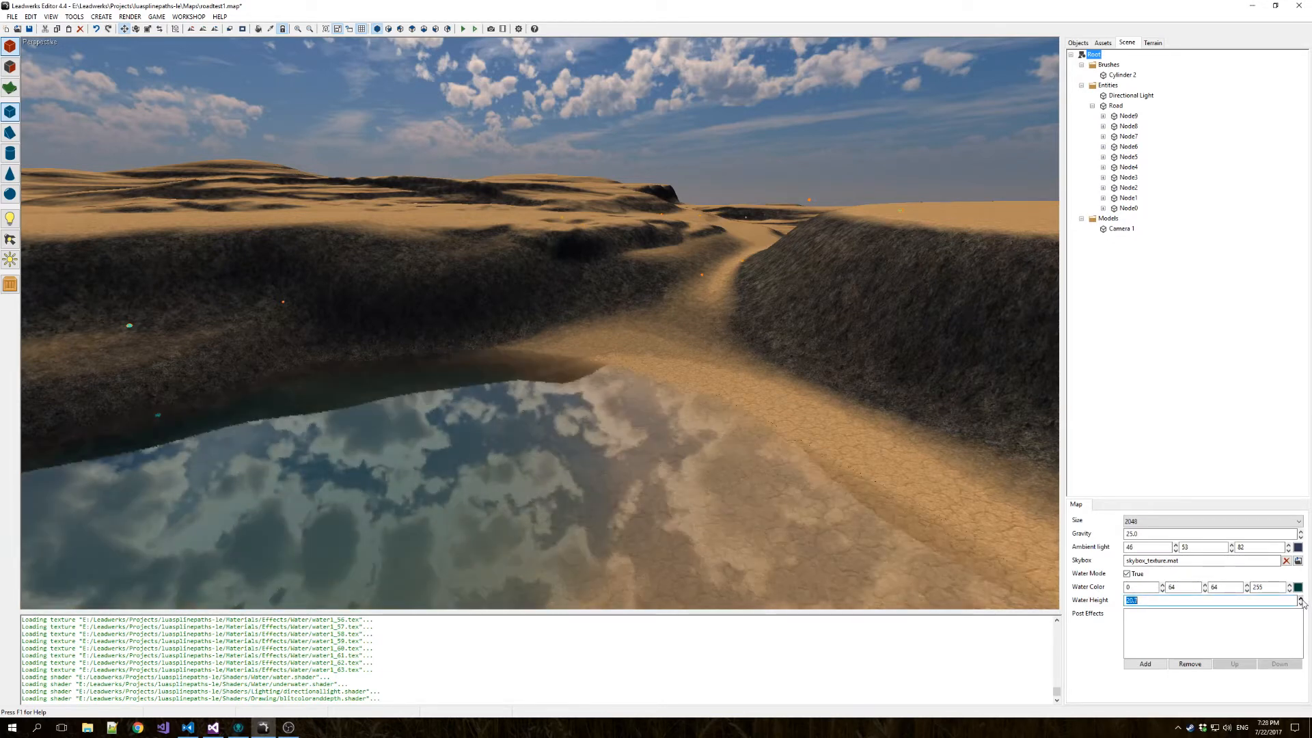
Select Node5 of the road and set it to carve the terrain without raising it.
right_click_drag(658, 422, 546, 427)
left_click(556, 404)
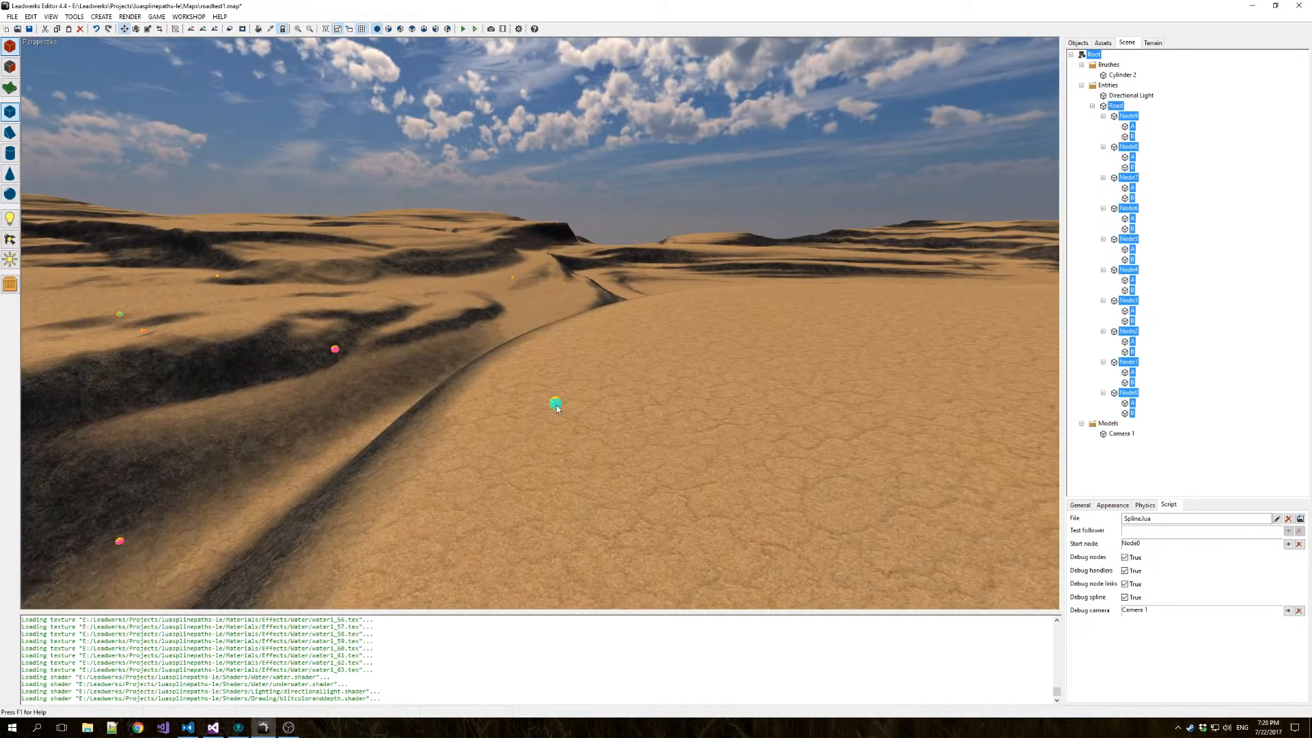
left_click(1124, 240)
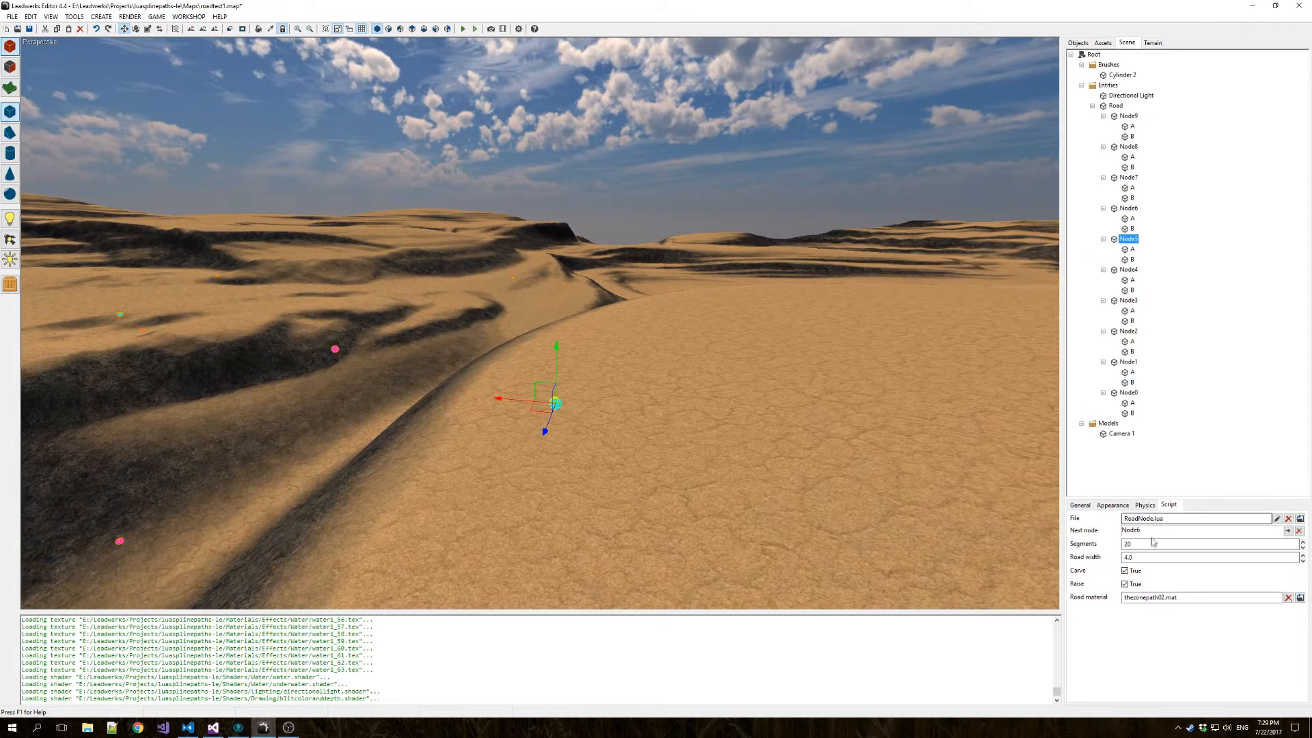
left_click(1135, 583)
left_click(1135, 571)
Run the map and examine how the terrain meets the grass-edged road segment beside the large mound.
left_click(473, 30)
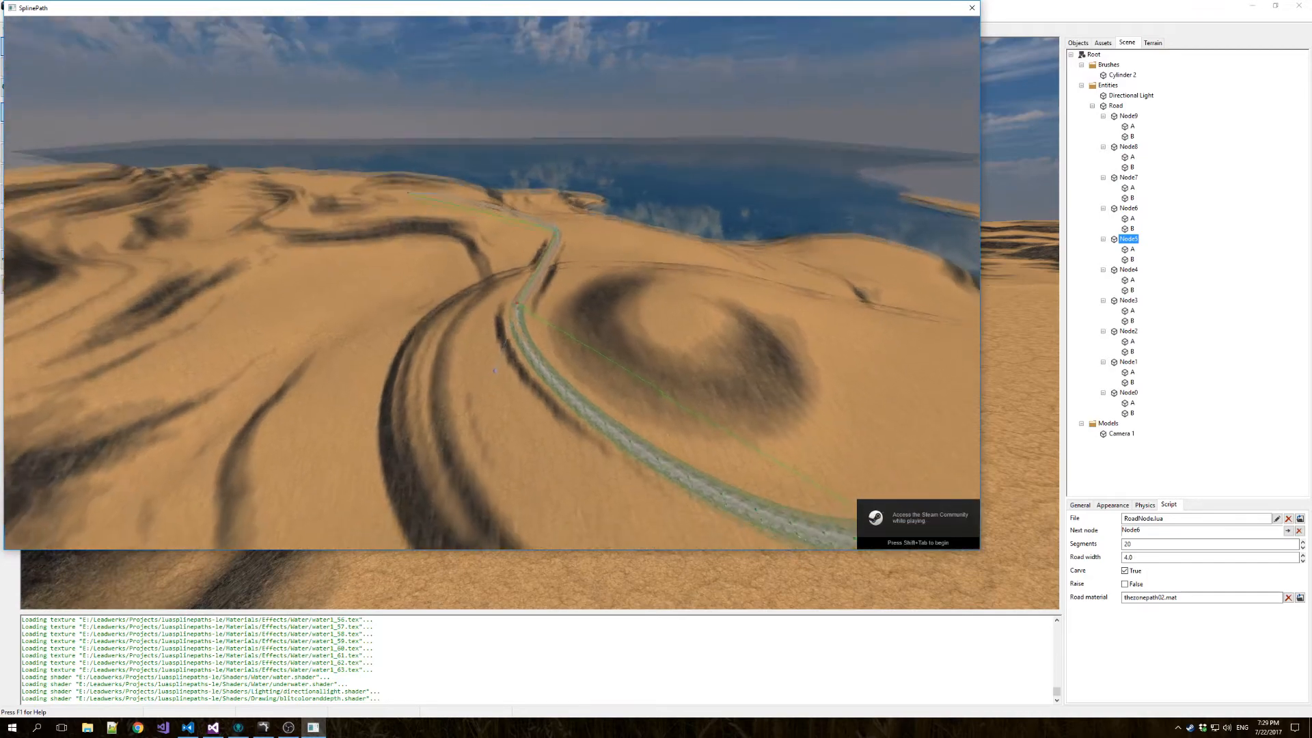
key("w")
key("w")
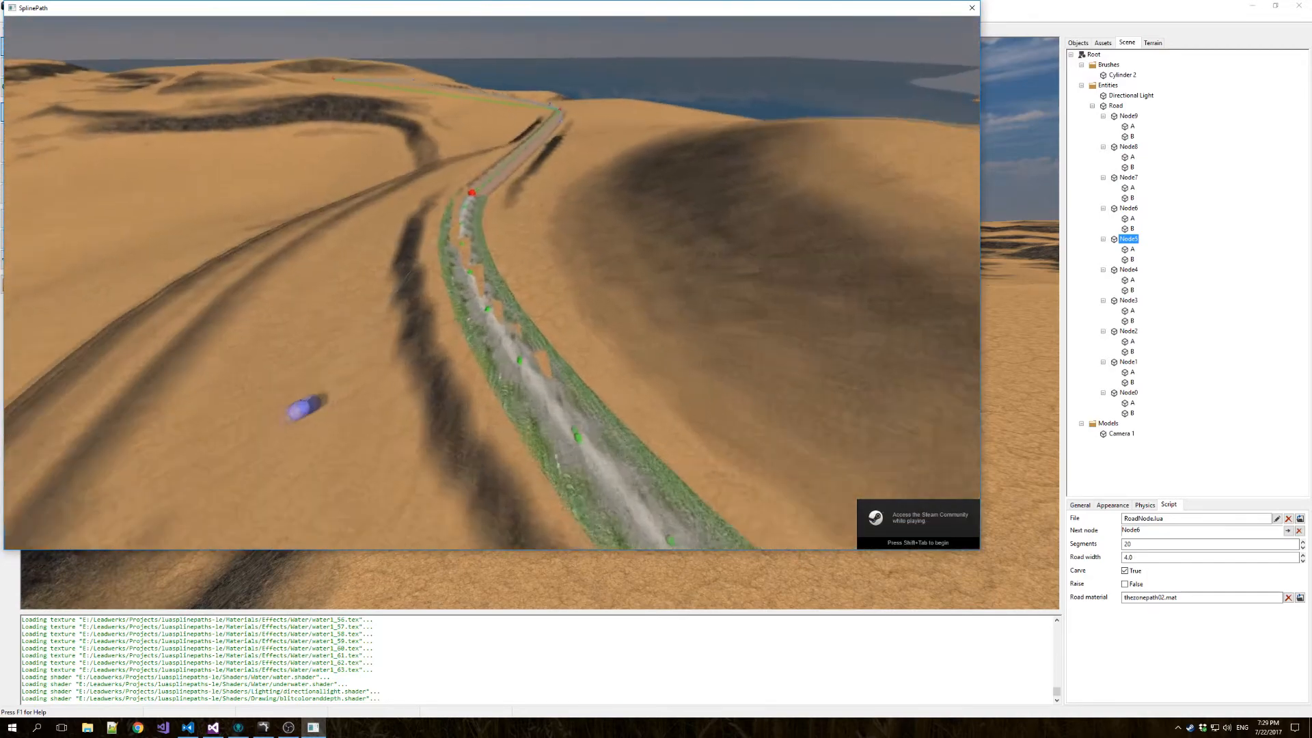
key("w")
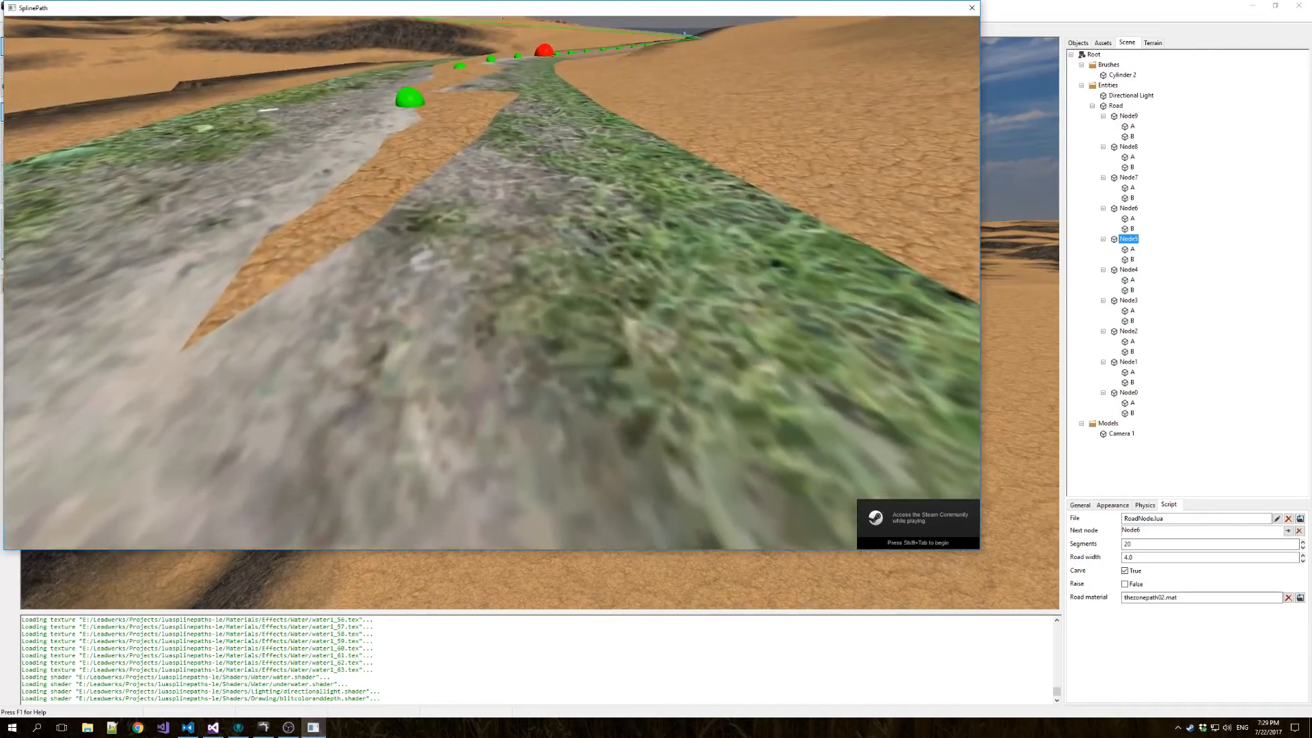
key("s")
key("s")
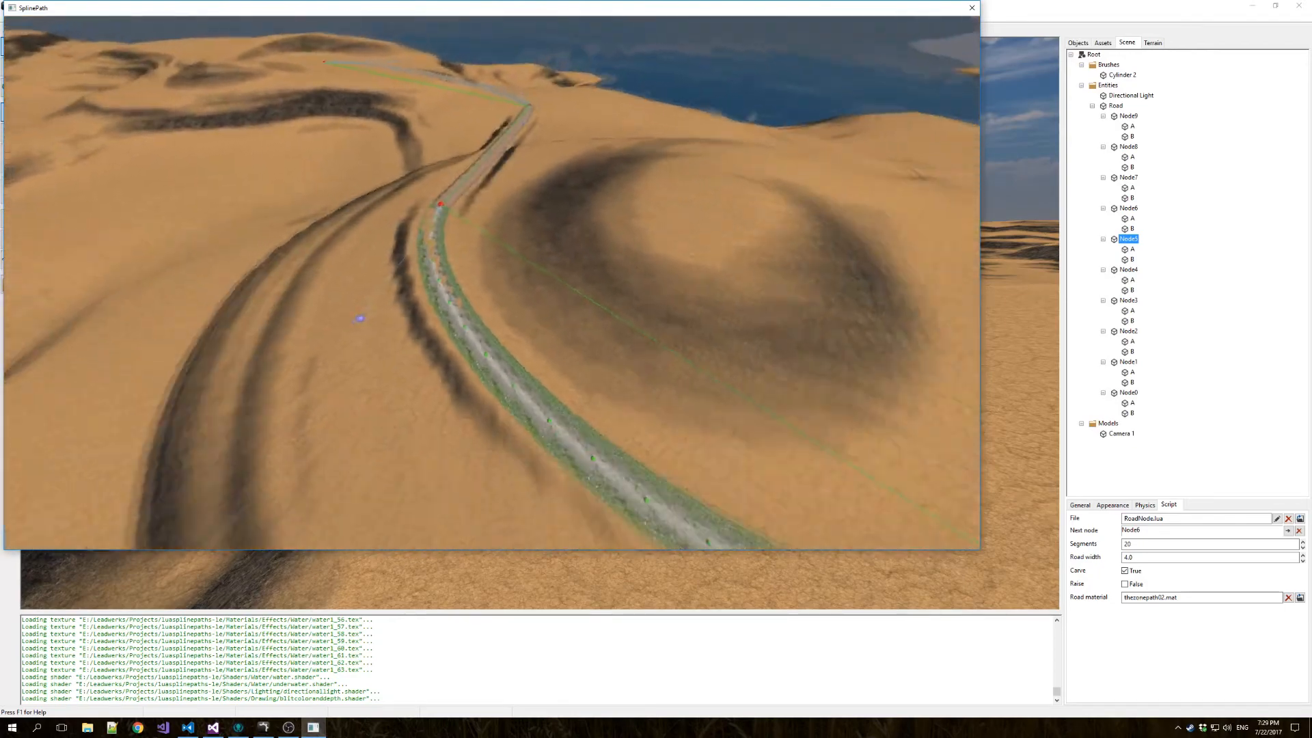
key("s")
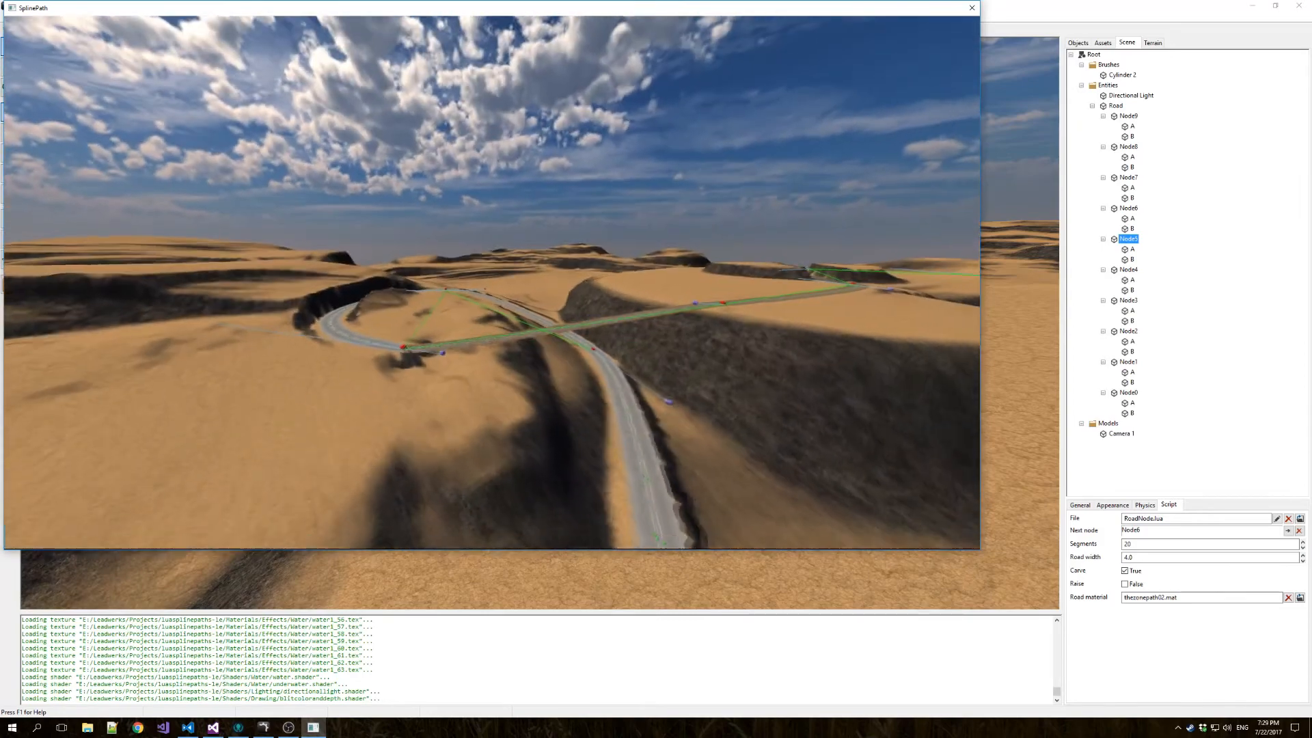
Fly around the brick road segment that crosses over the asphalt road and inspect its junction at the road node.
key("a")
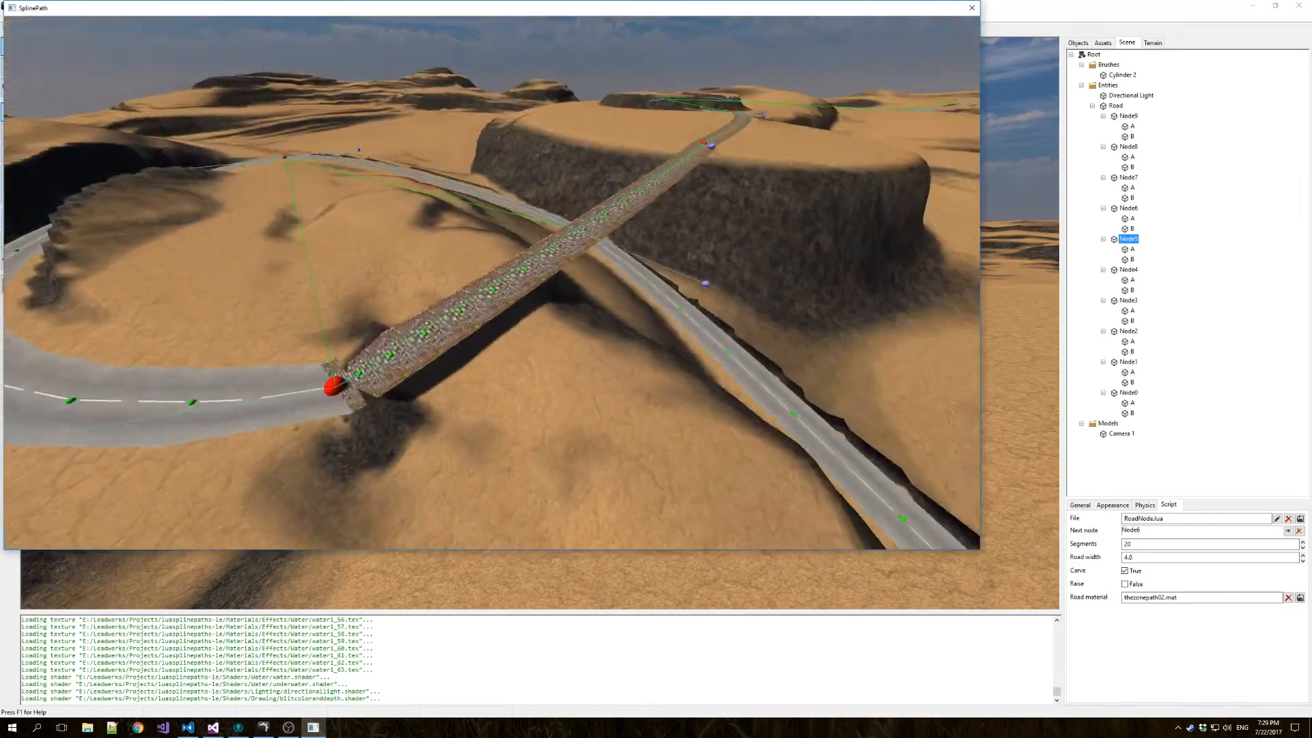
key("w")
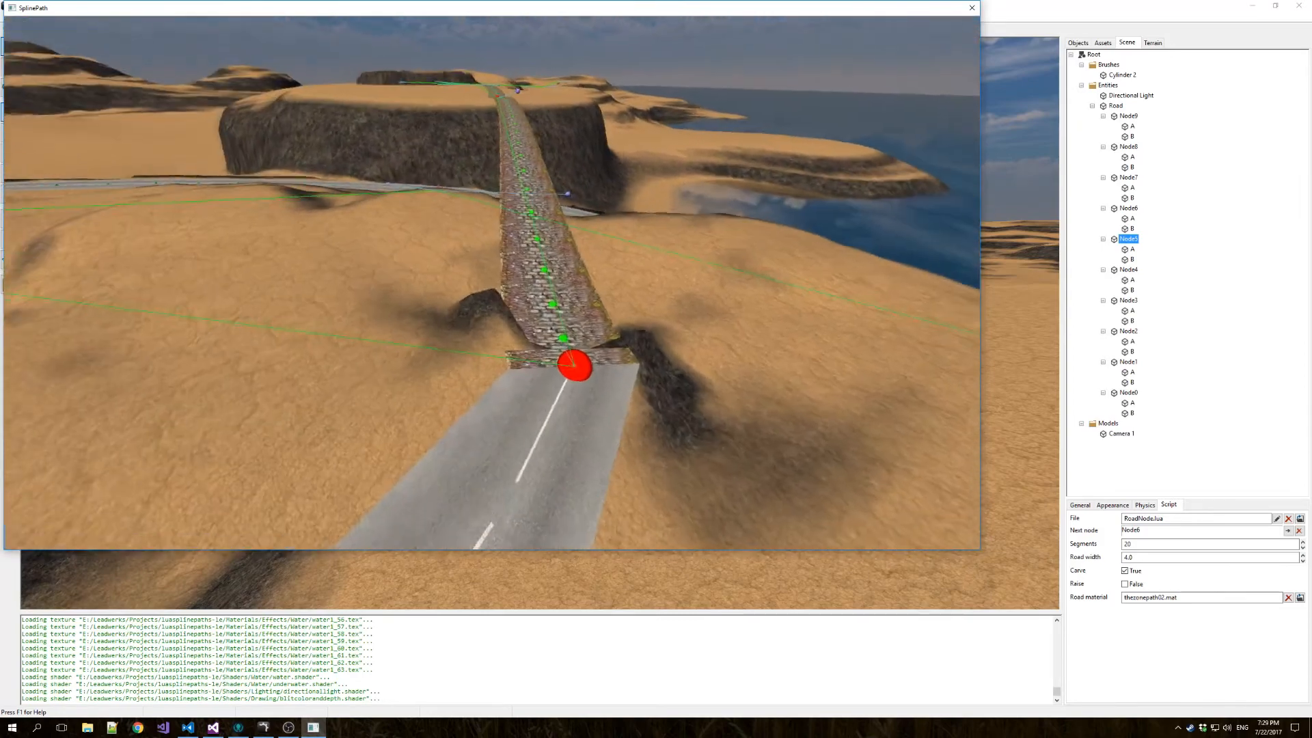
key("d")
key("s")
key("d")
key("w")
key("a")
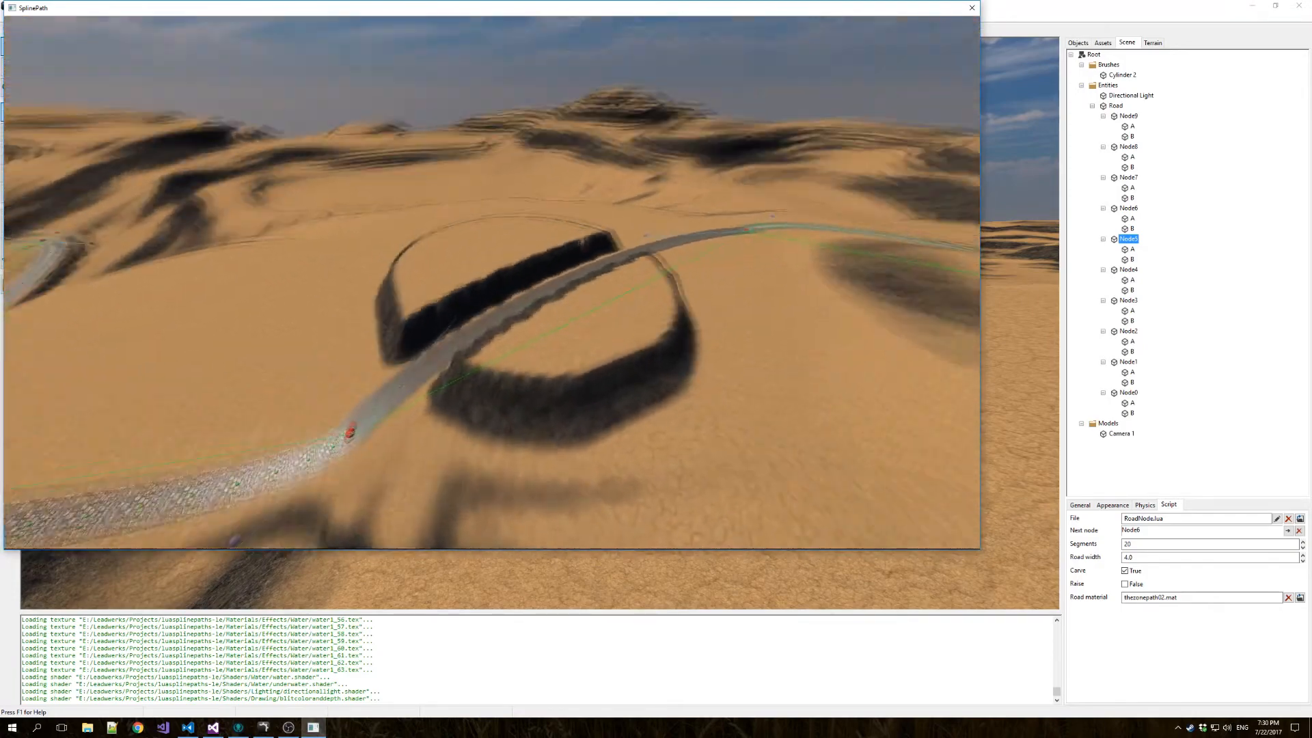
Inspect the road cut through the round plateau and the remaining curves up to the road's end, and close the game.
key("w")
key("d")
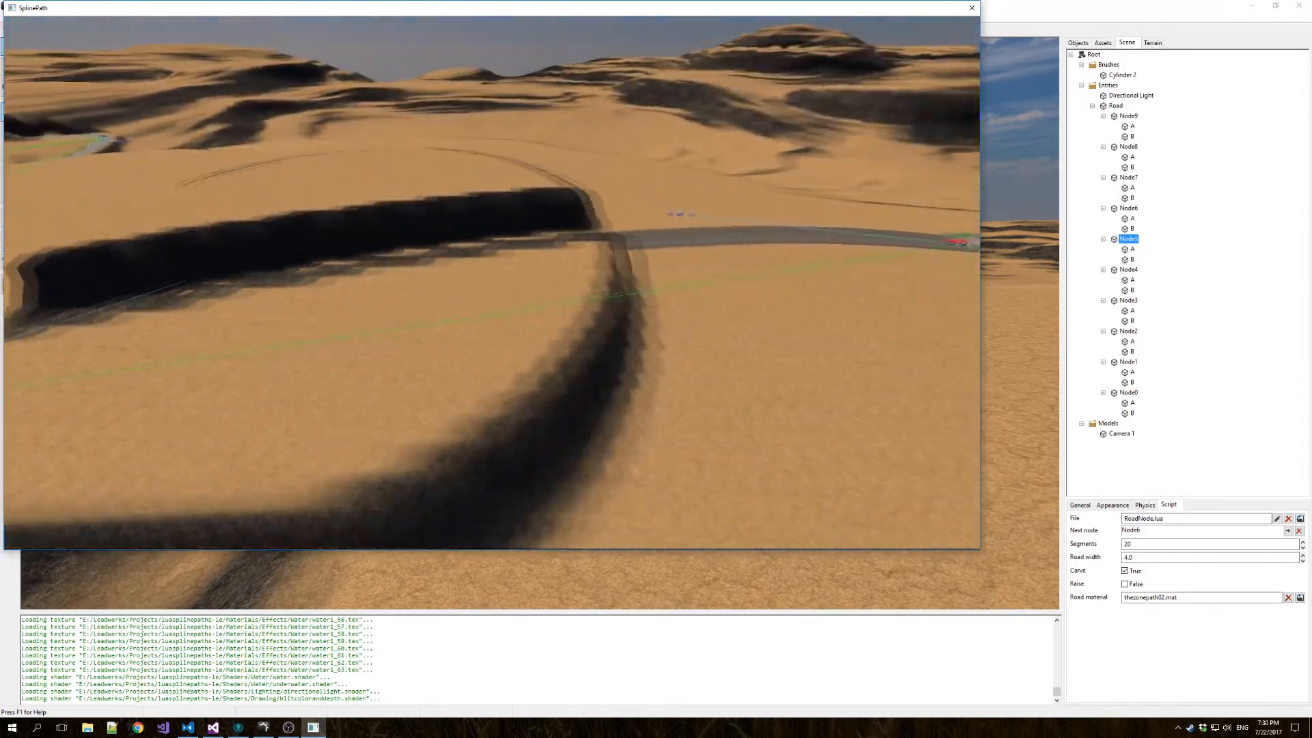
key("w")
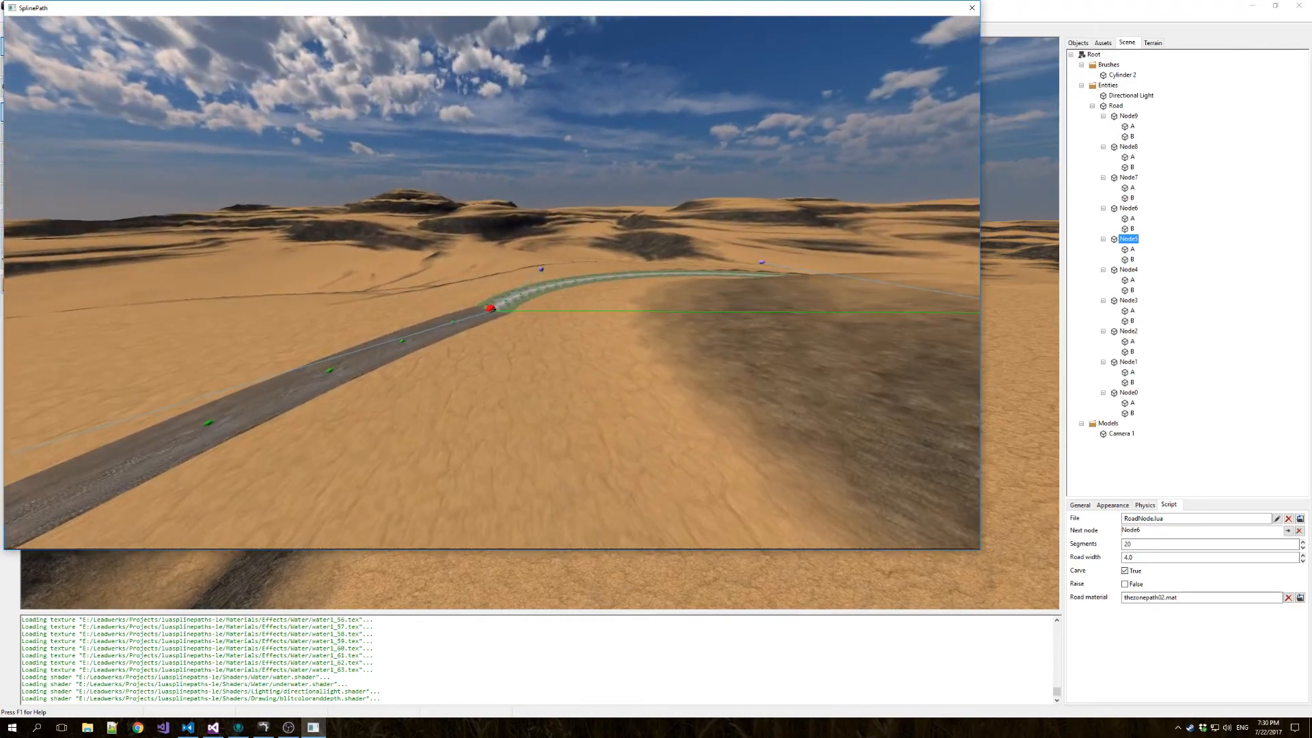
key("s")
key("s")
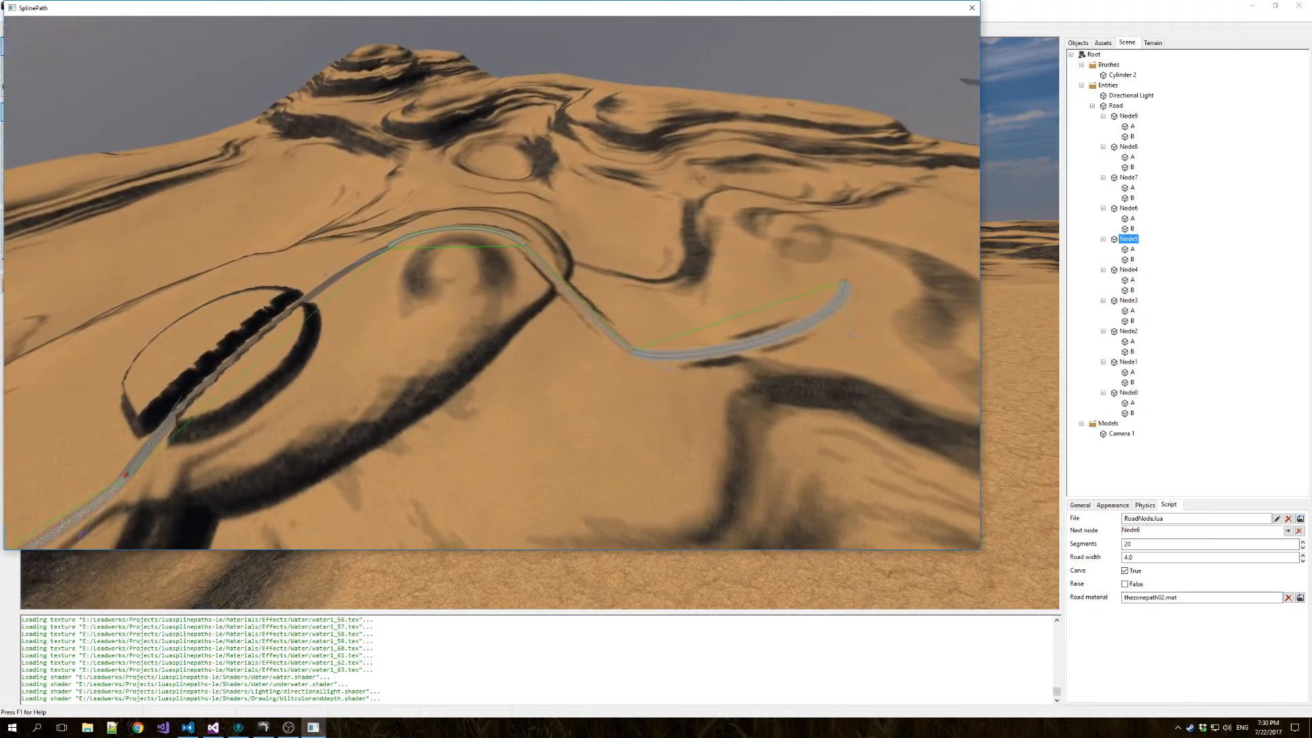
key("d")
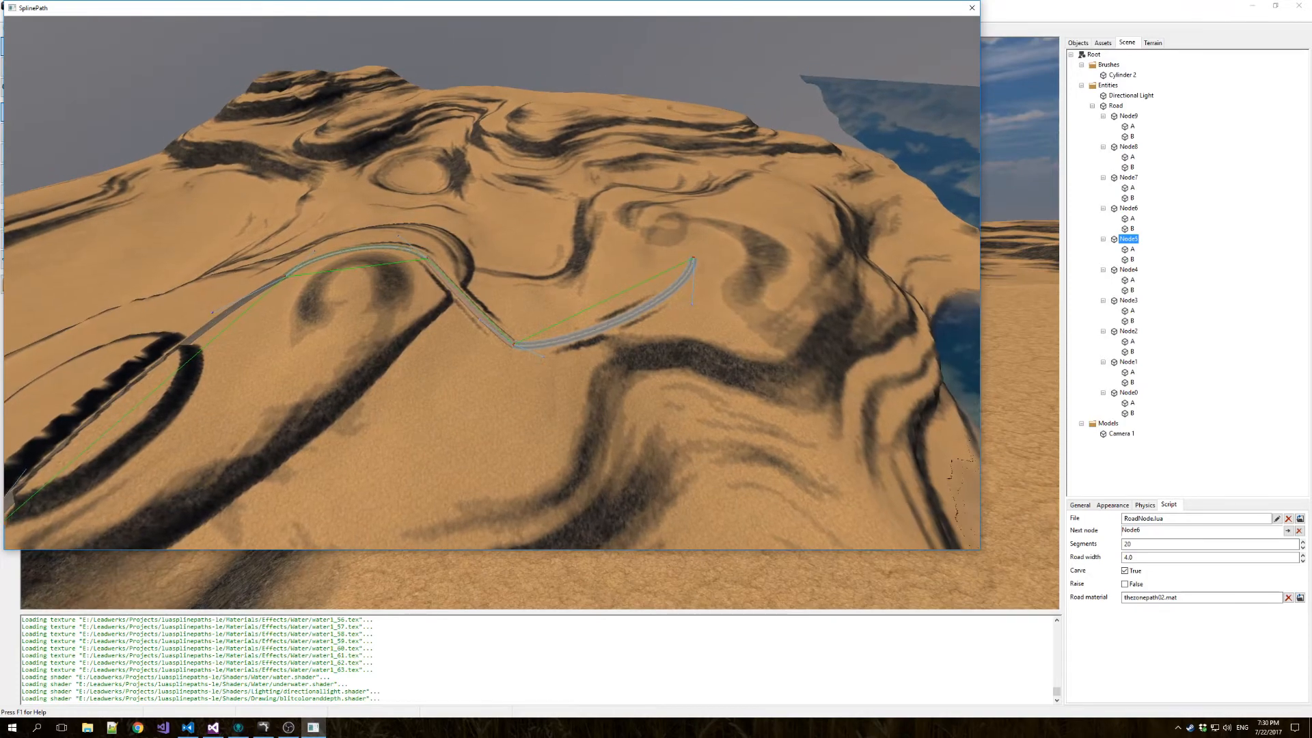
key("Escape")
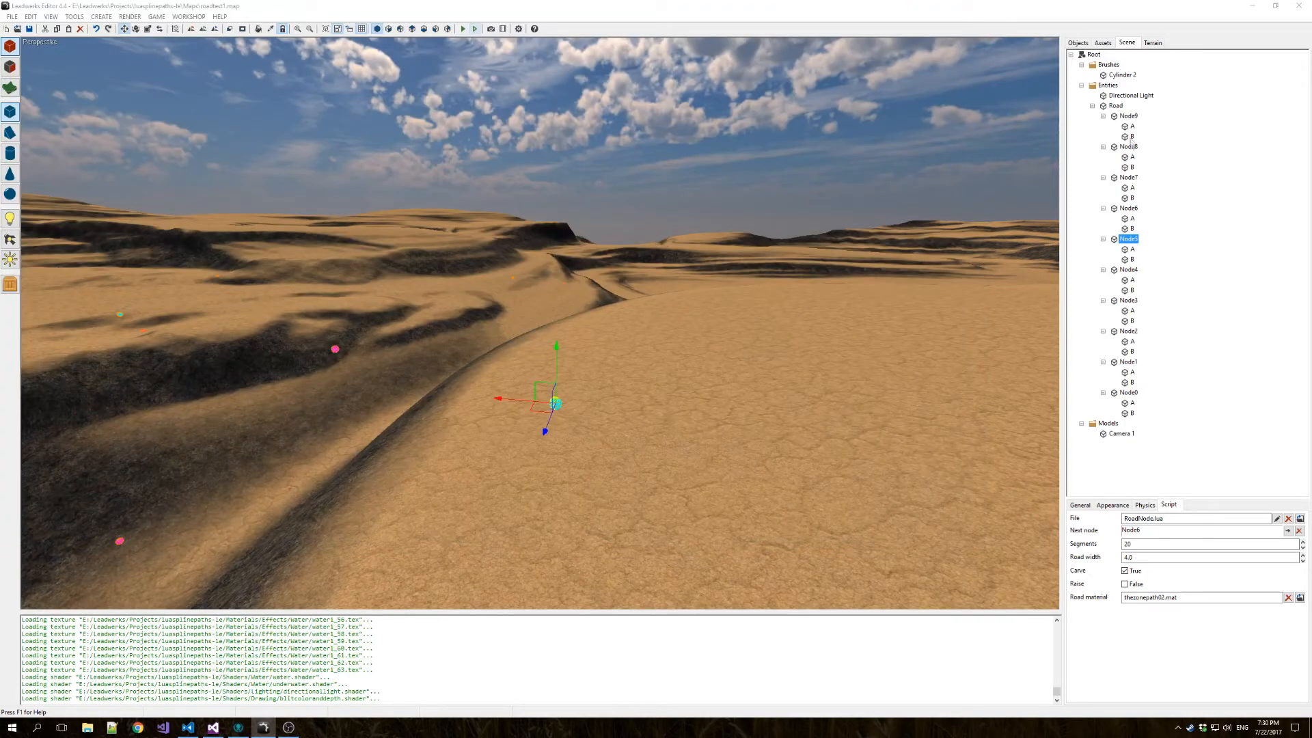
Assign Cylinder 2 as the Road entity's test follower.
left_click(1121, 107)
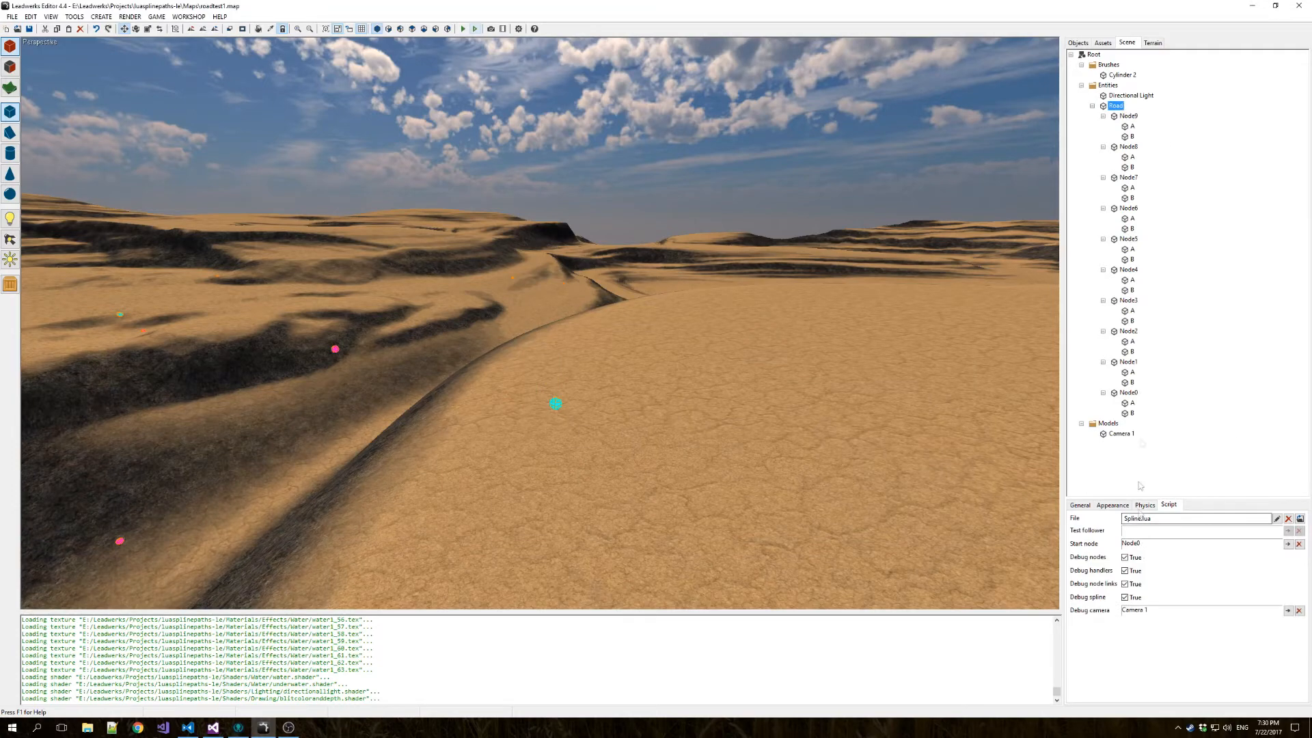
left_click_drag(1124, 78, 1135, 531)
key("s")
right_click_drag(520, 349, 634, 369)
key("d")
key("s")
key("w")
key("s")
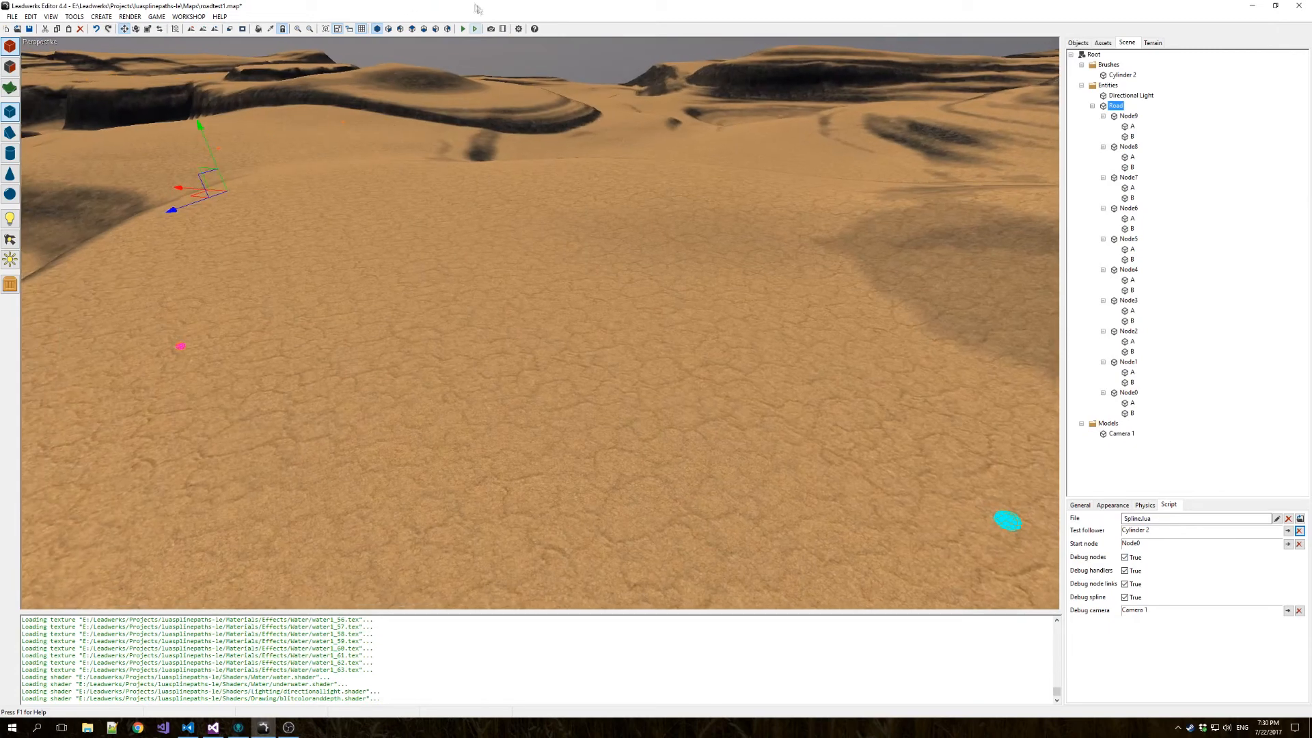
Run the map to watch the cylinder follow the road spline, and bring up the game's pause menu.
left_click(475, 30)
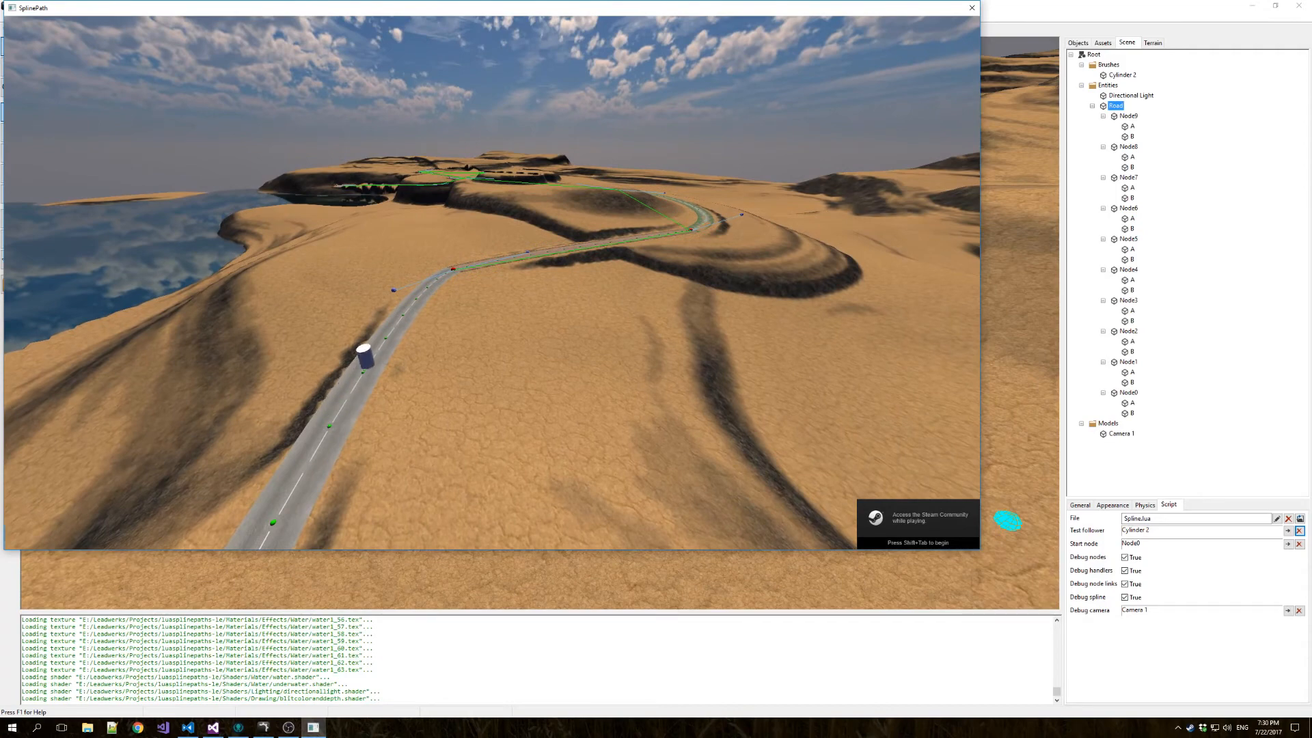
key("Escape")
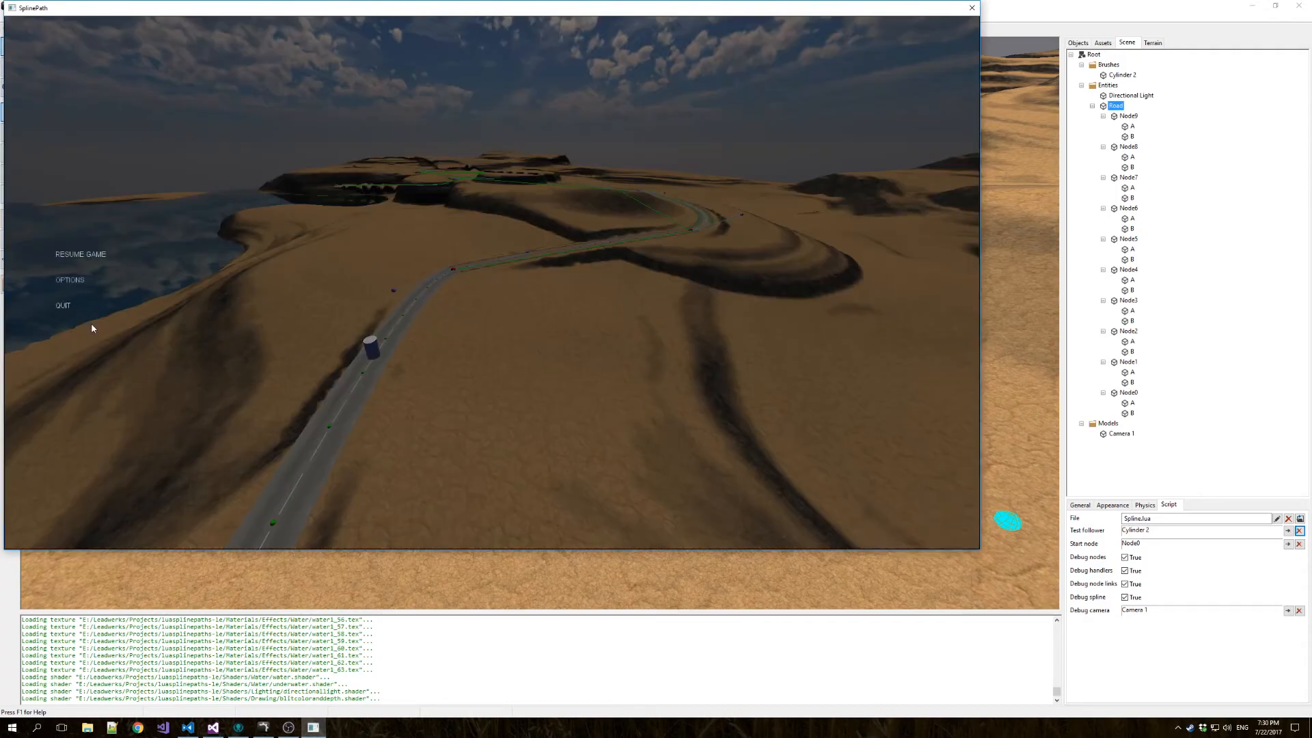